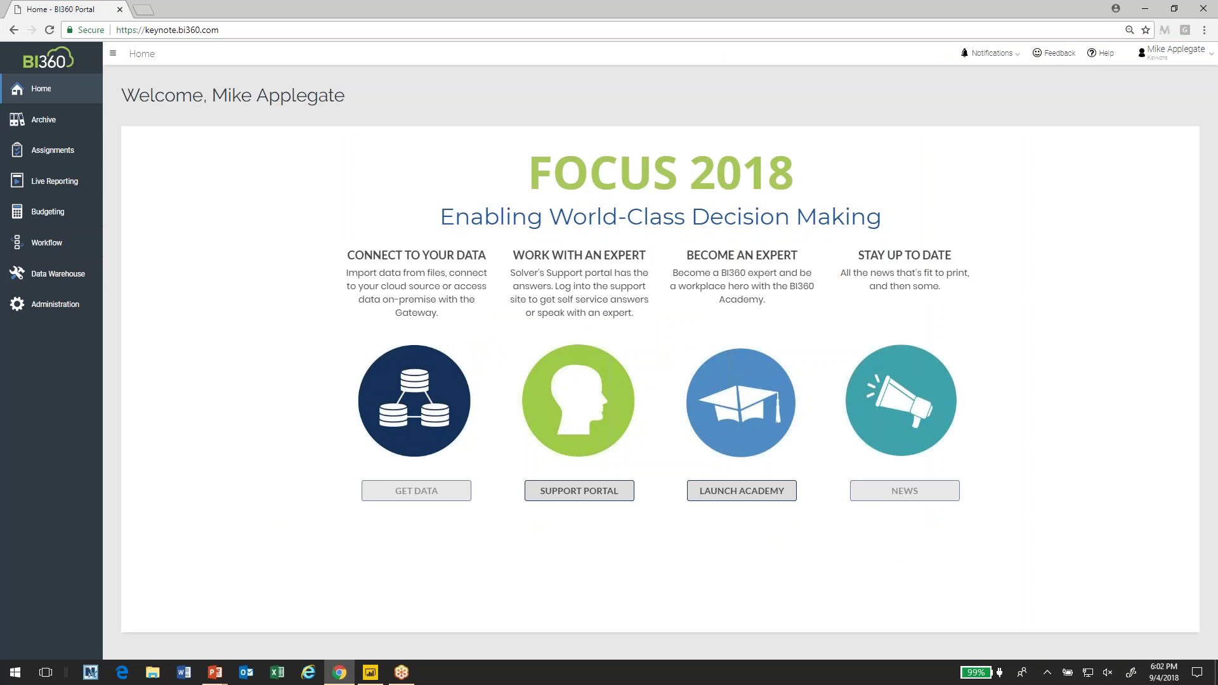
# - Open the Data Warehouse's API access configuration and get started with External Data Access
pyautogui.click(56, 276)
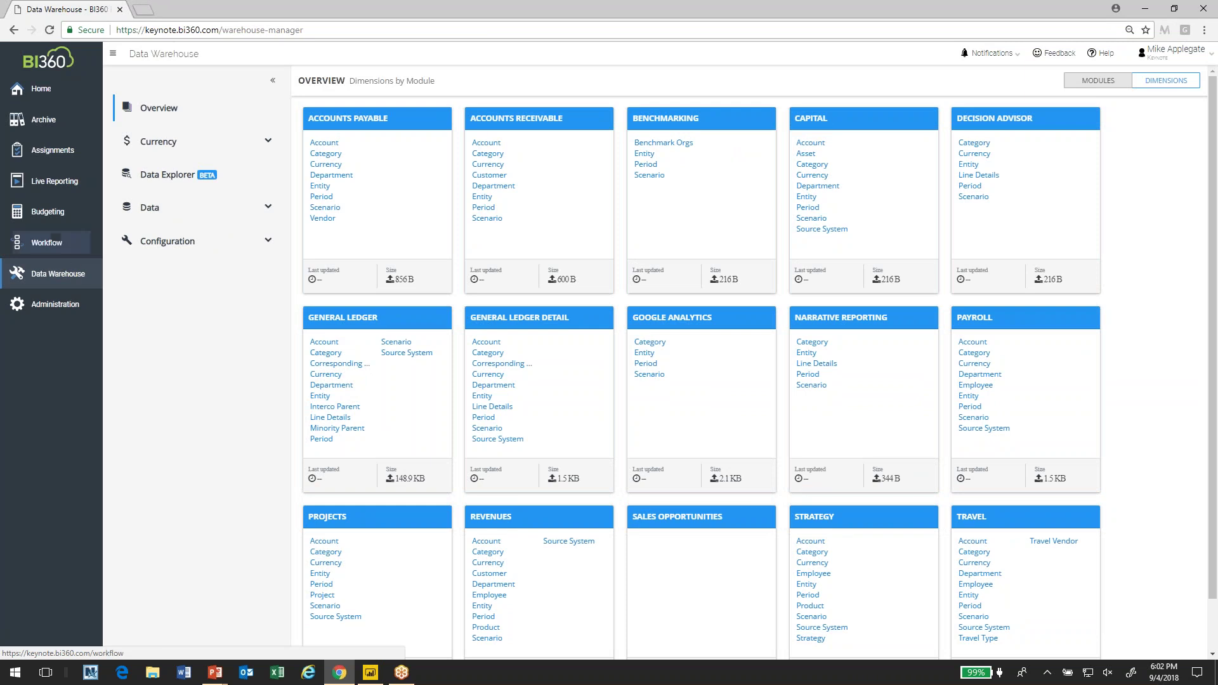
pyautogui.click(263, 244)
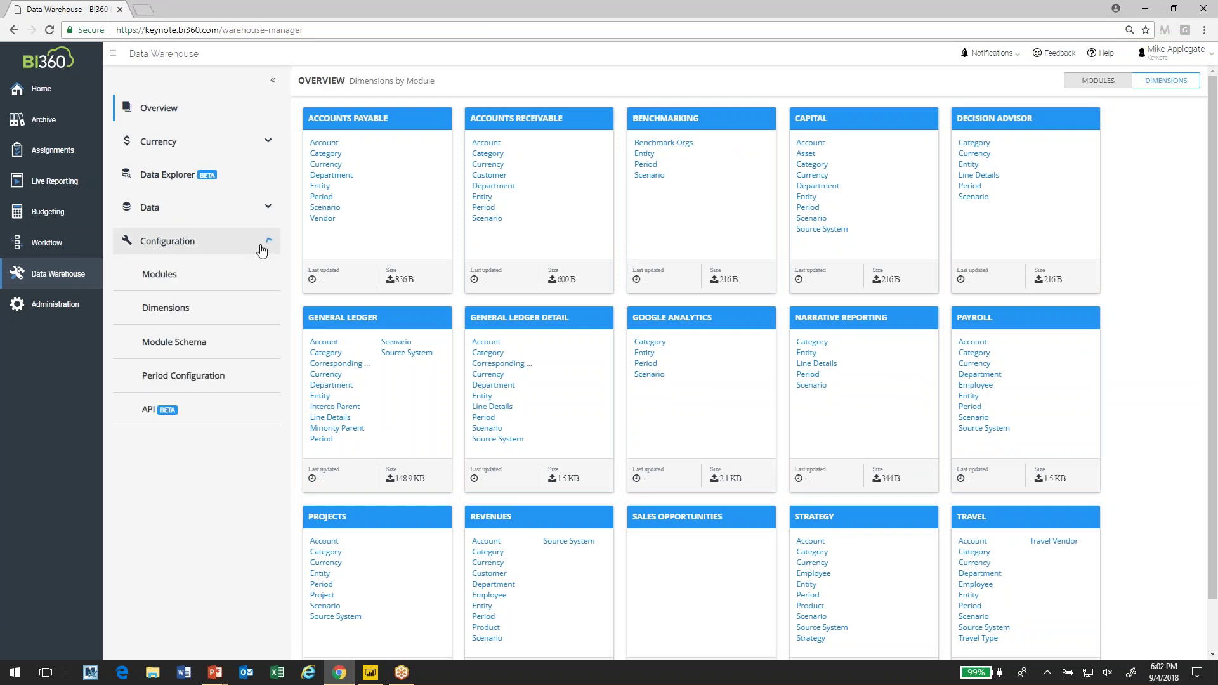
pyautogui.click(203, 416)
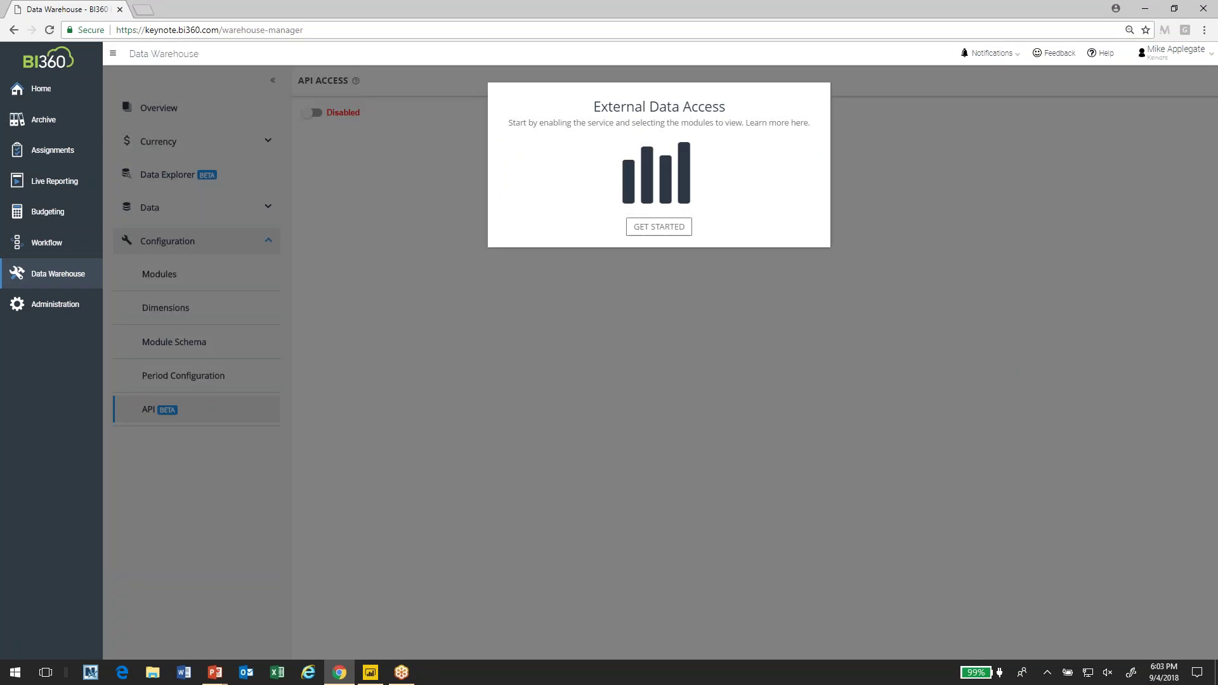
pyautogui.click(659, 229)
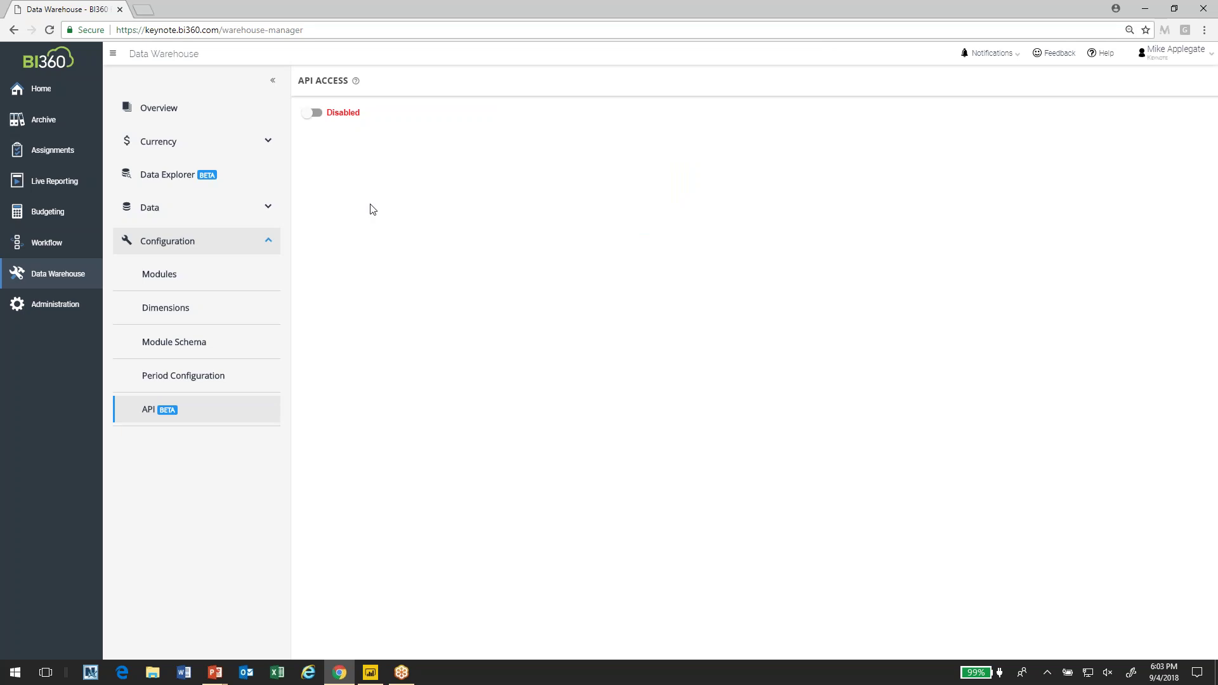
# - Enable API access, select the Revenues module and save the setting
pyautogui.click(314, 114)
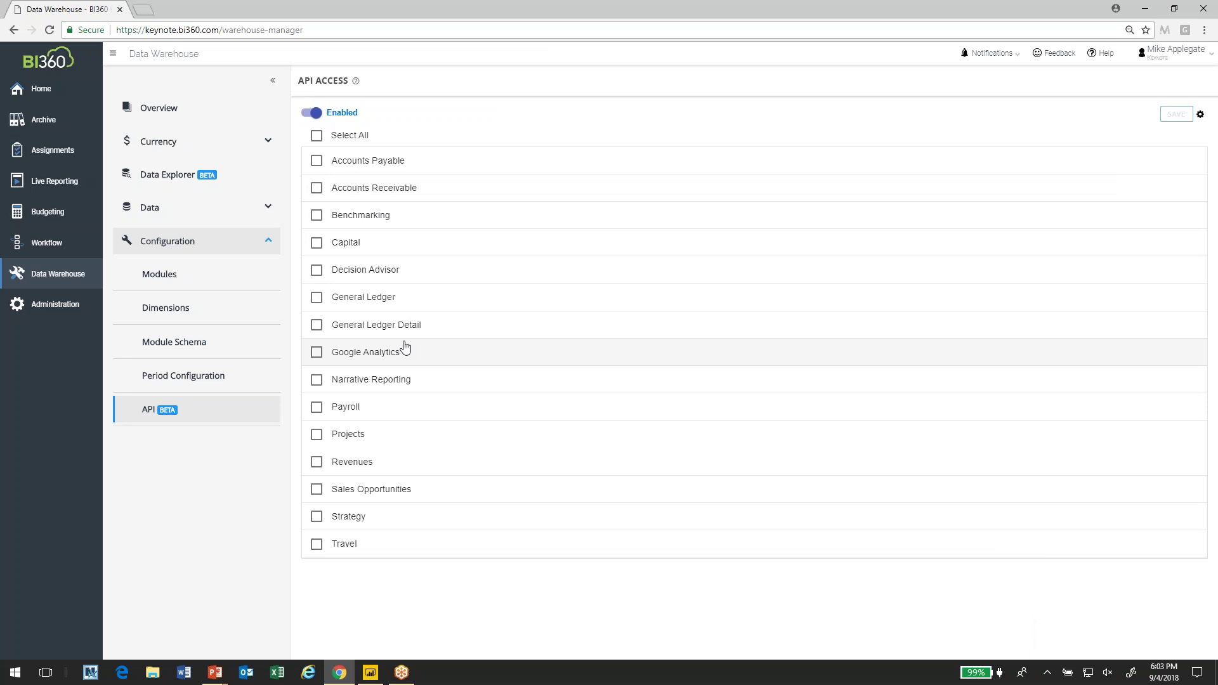
pyautogui.click(317, 463)
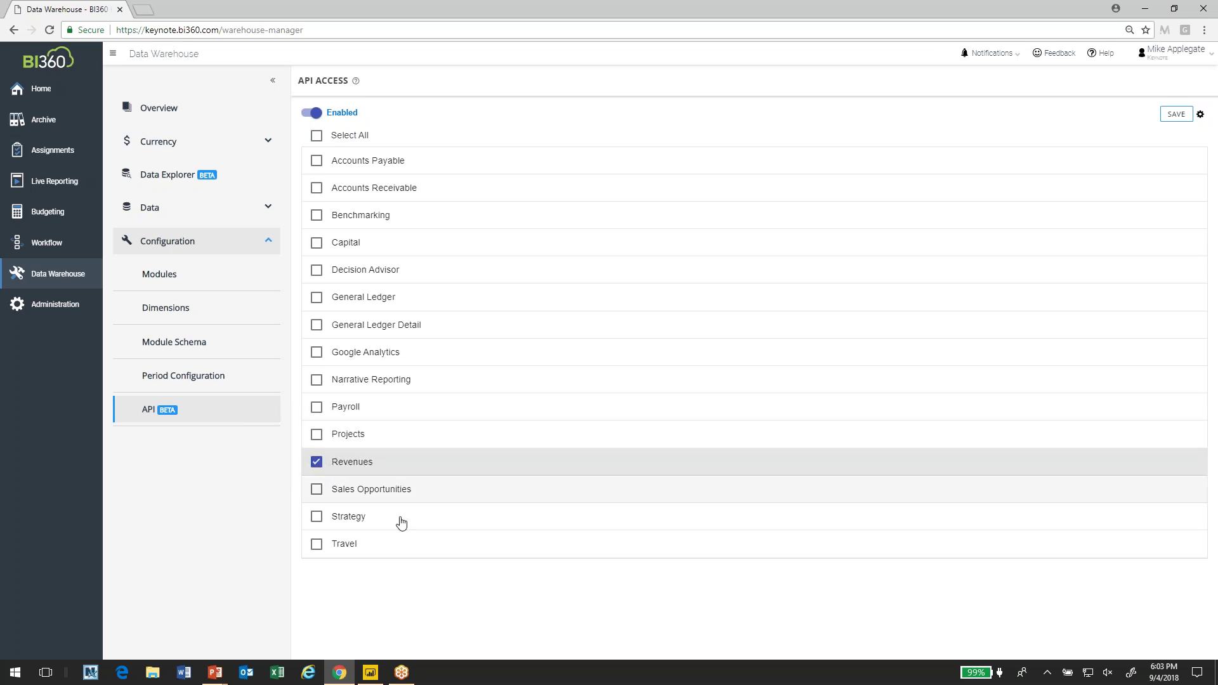
pyautogui.click(1178, 120)
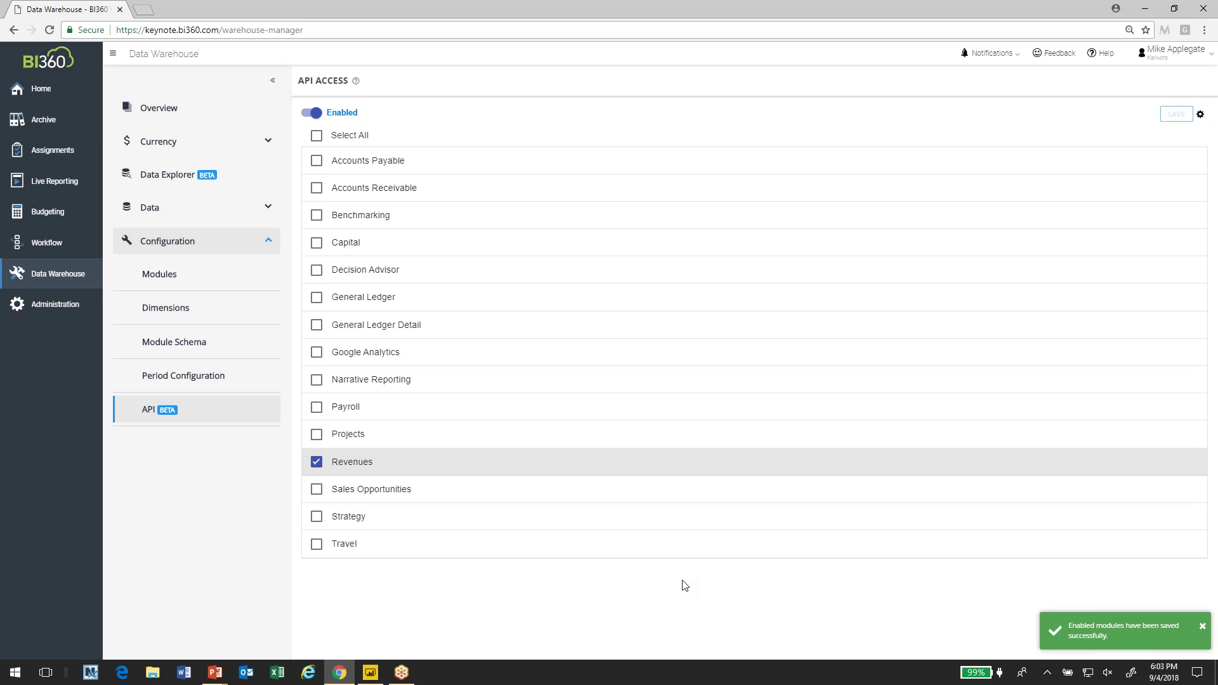
# - Switch to the untitled Power BI Desktop report and open the full list of data sources
pyautogui.hotkey('alt', 'Tab')
pyautogui.hotkey('alt', 'Tab')
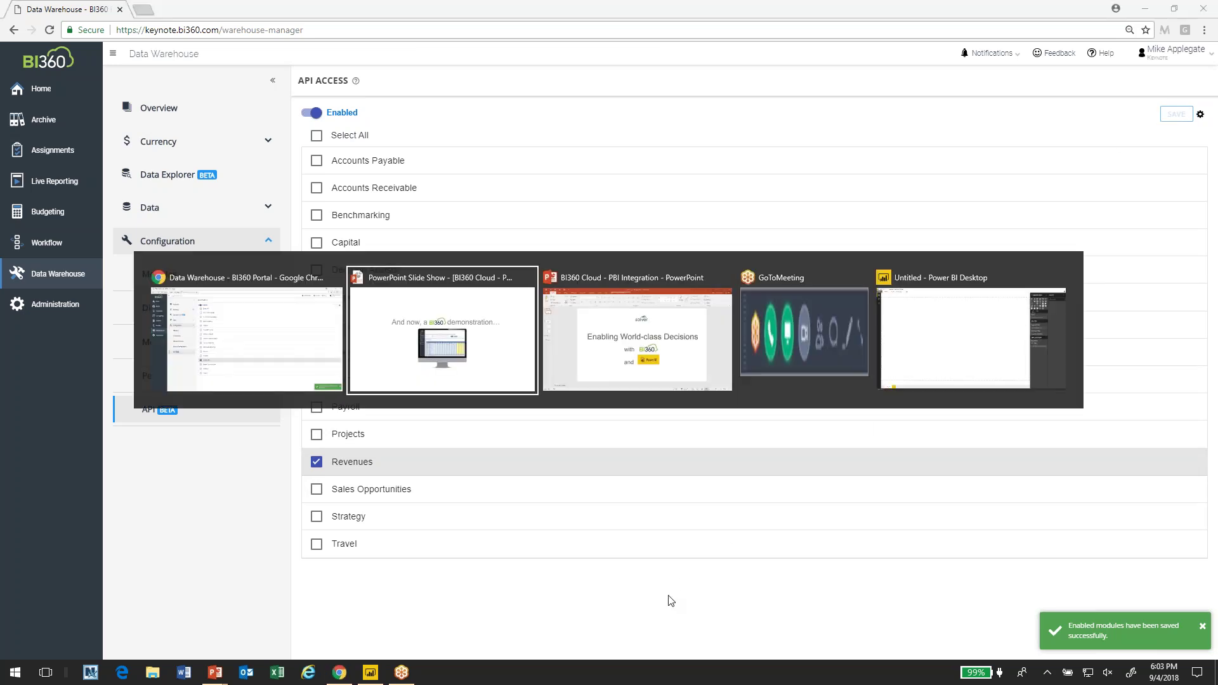
pyautogui.hotkey('alt', 'Tab')
pyautogui.hotkey('alt', 'Tab')
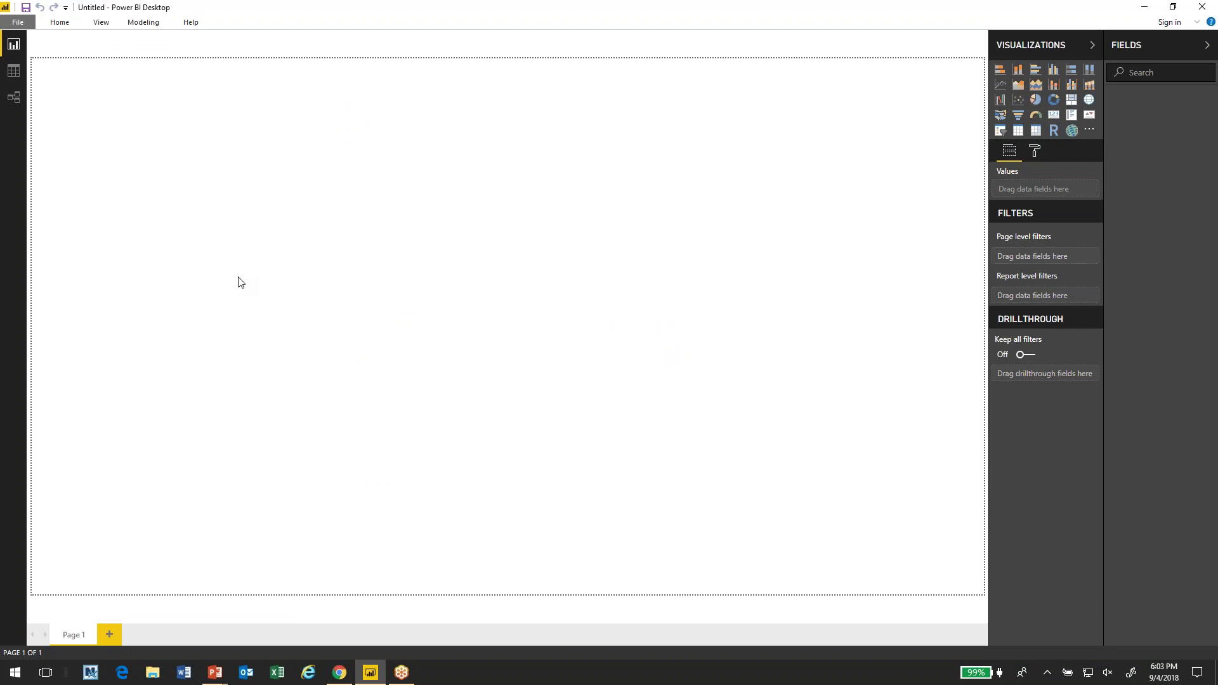
pyautogui.click(60, 25)
pyautogui.click(120, 66)
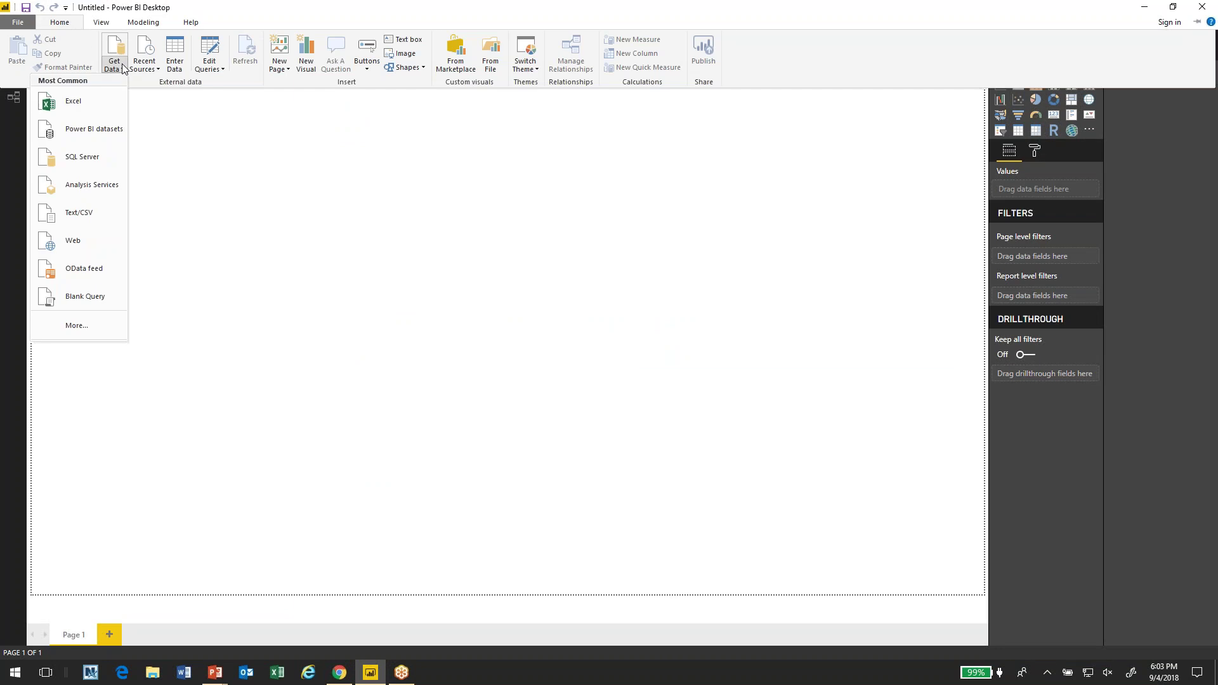
pyautogui.click(73, 326)
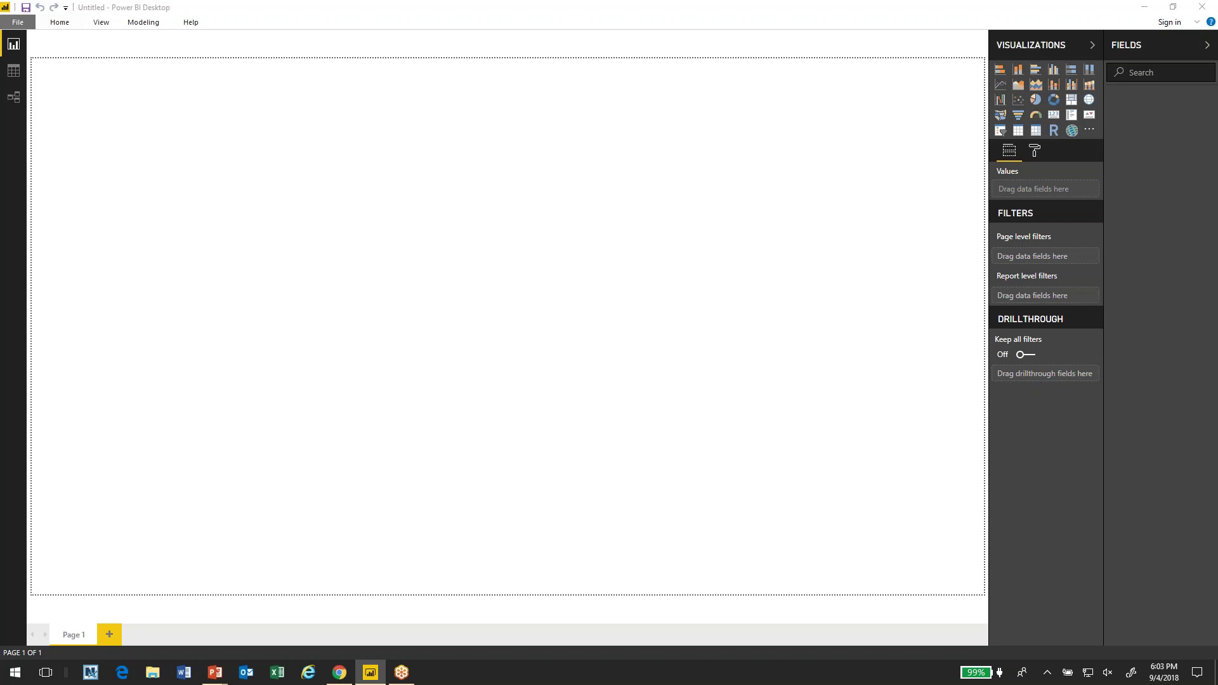
# - Search the data sources for "bi", connect with BI360 (Beta) and continue past the preview connector notice
pyautogui.write('bi')
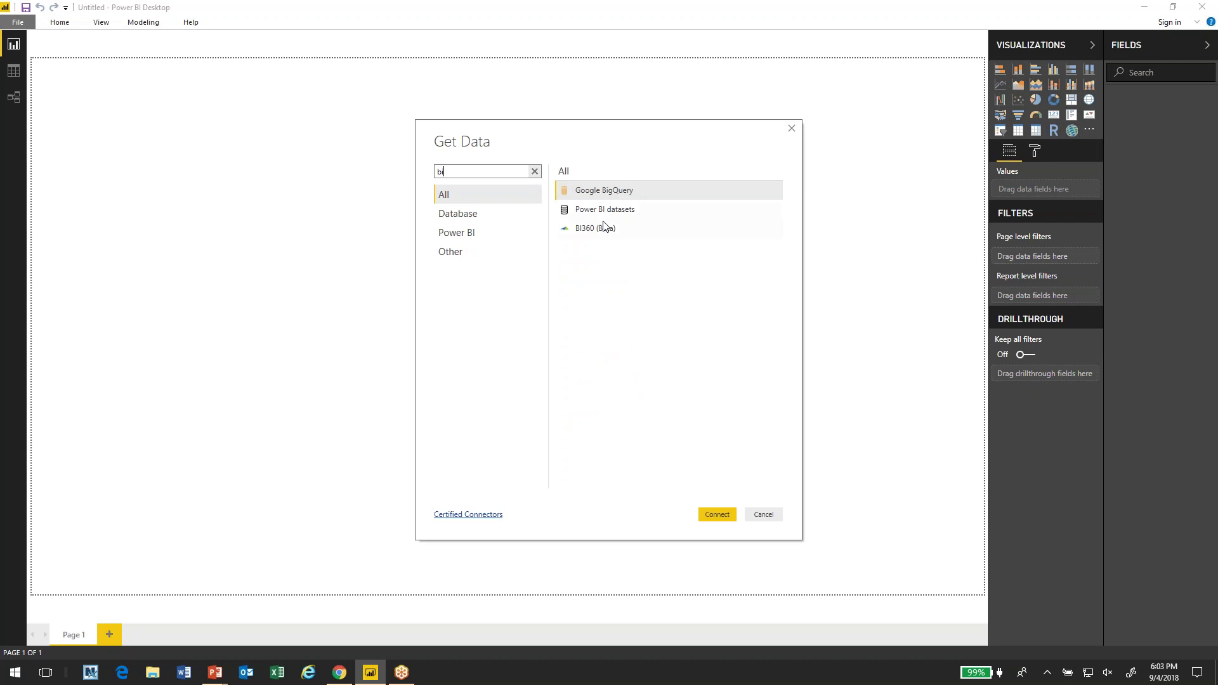
pyautogui.click(599, 230)
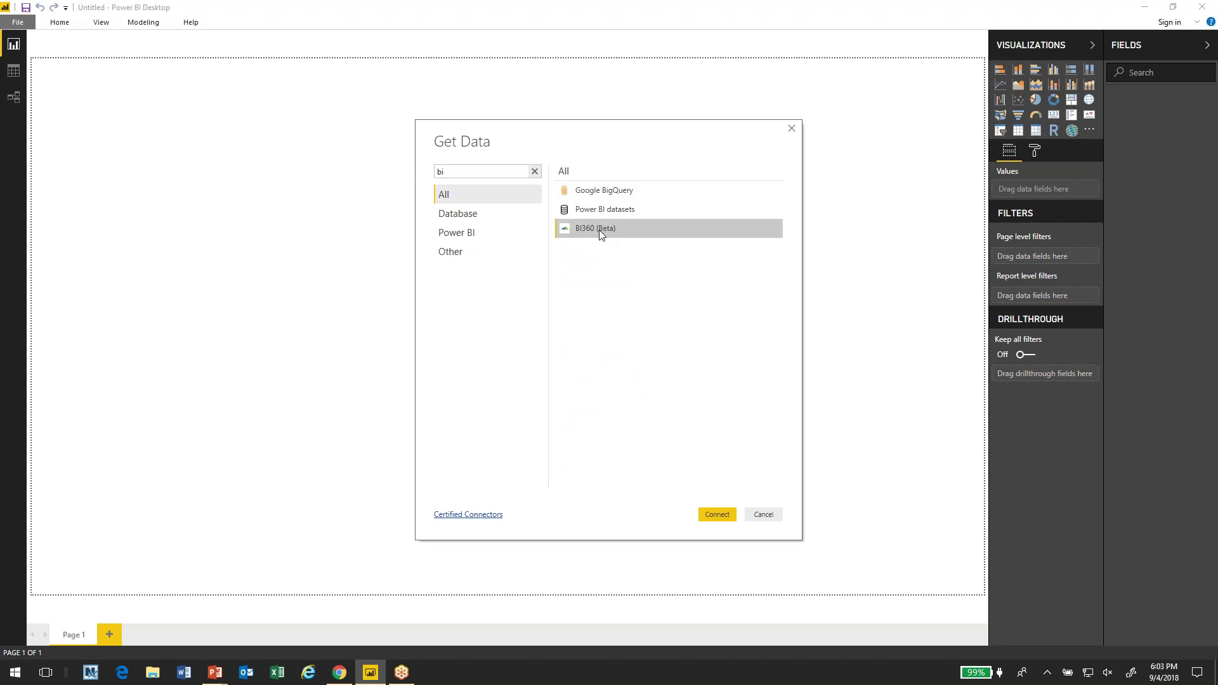
pyautogui.click(720, 513)
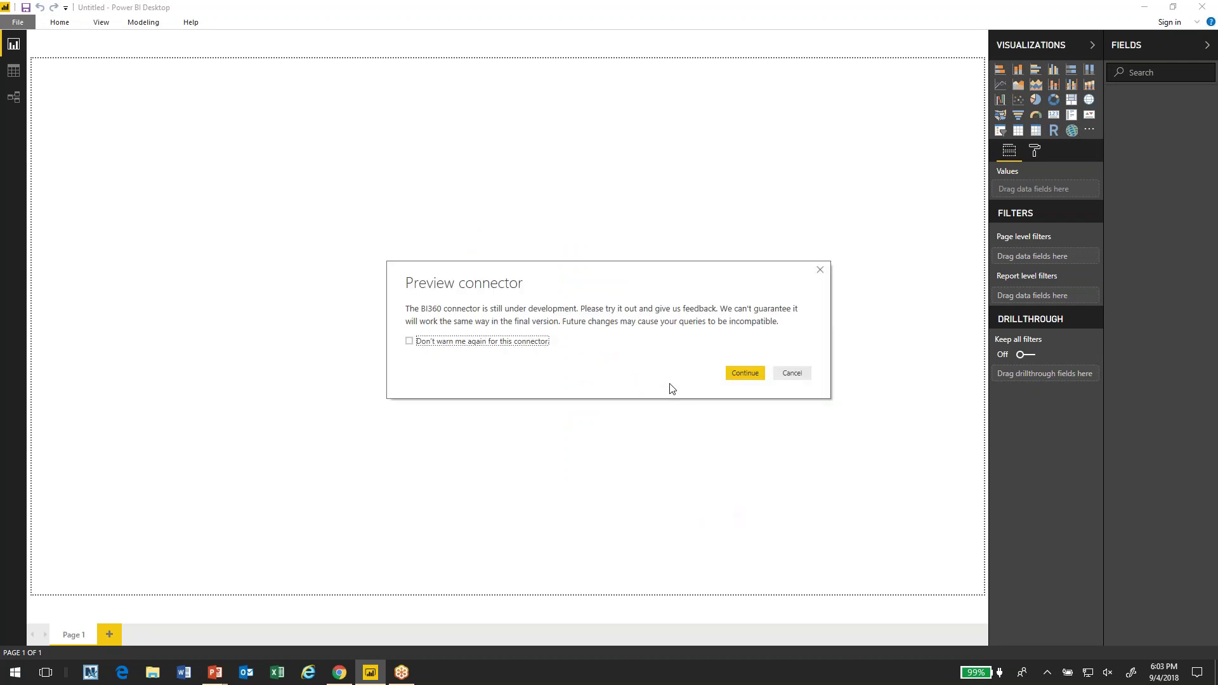
pyautogui.click(745, 373)
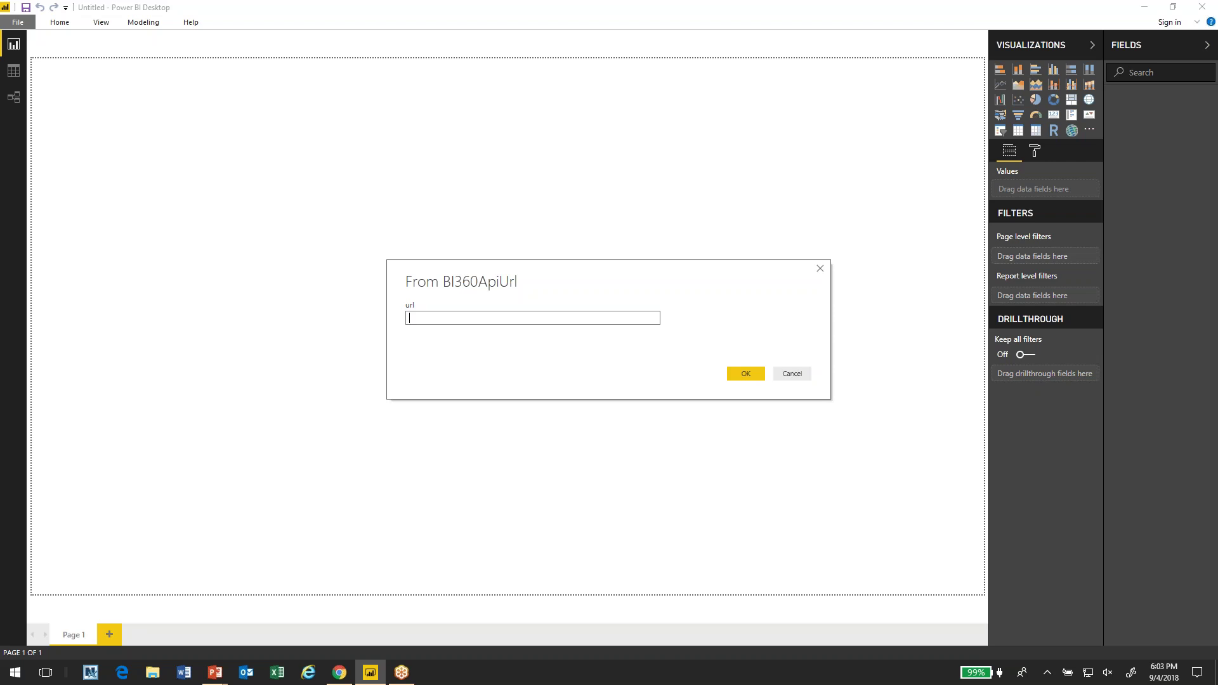
pyautogui.hotkey('alt', 'Tab')
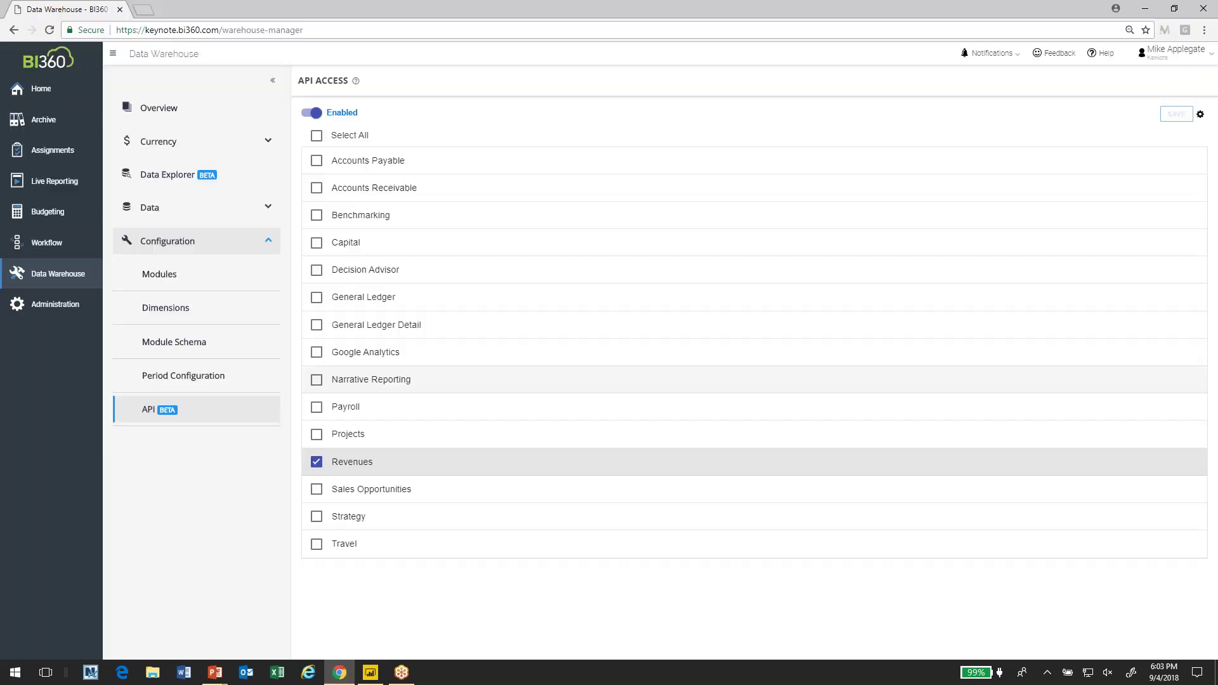
pyautogui.click(1199, 116)
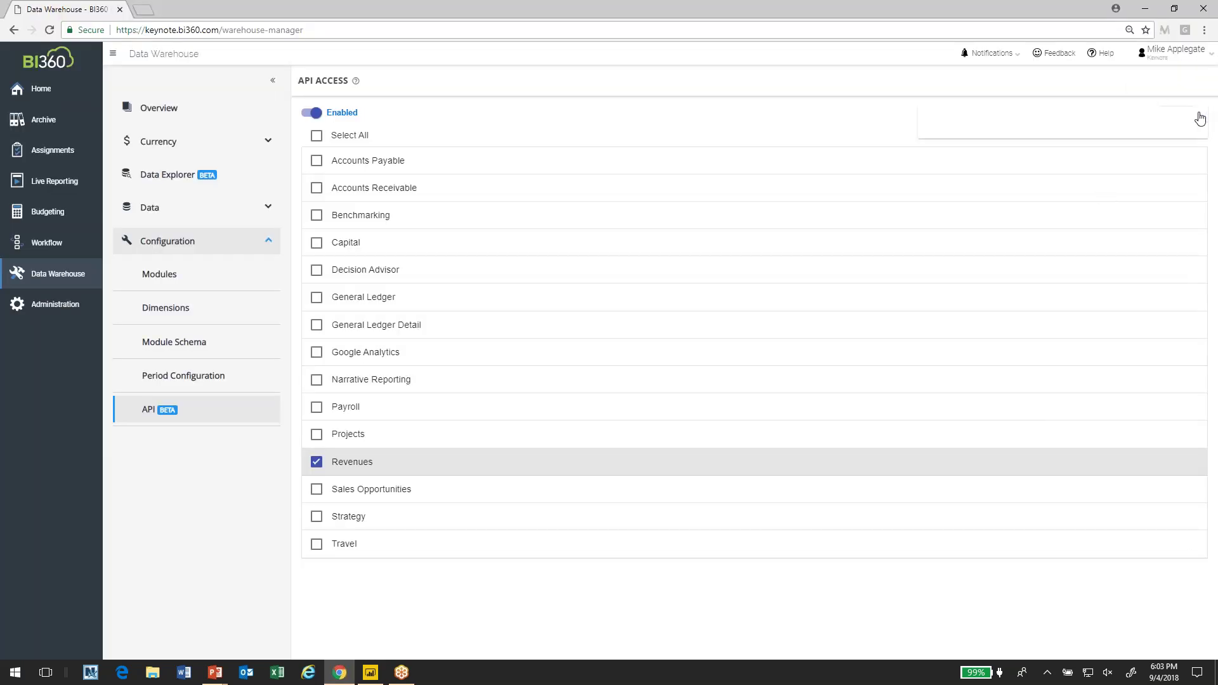
pyautogui.click(1017, 130)
pyautogui.hotkey('alt', 'Tab')
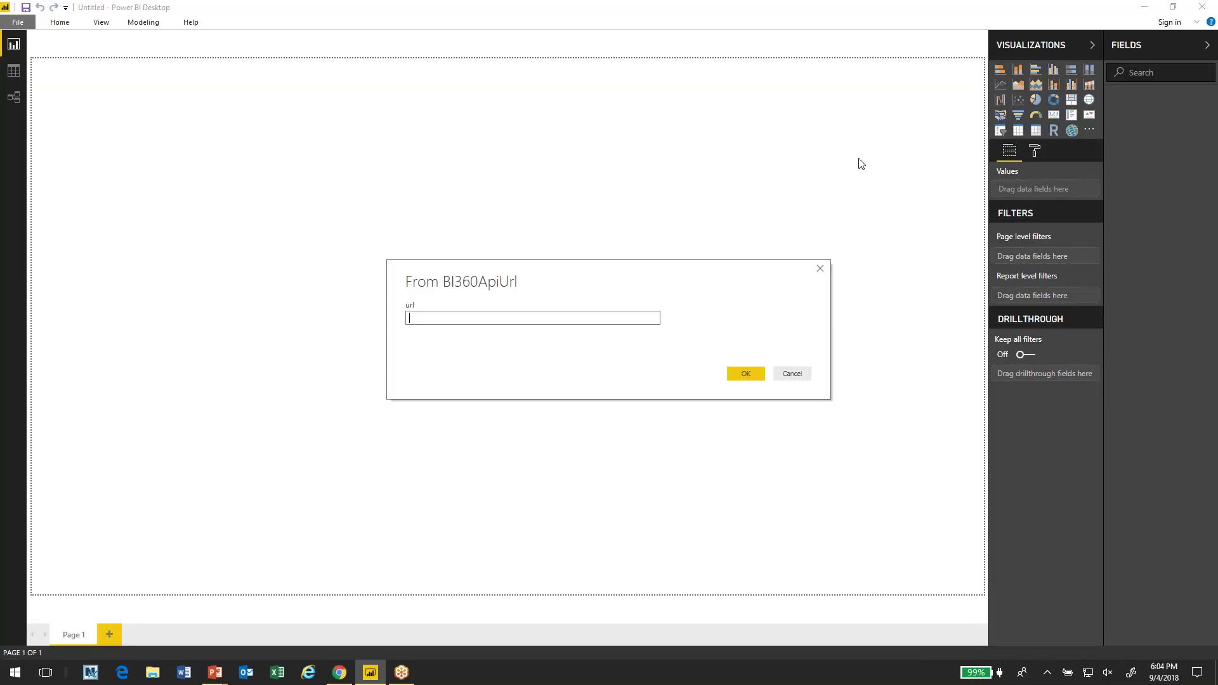
pyautogui.write('https://keynote.bi360.com/api/dw/externalApi/')
pyautogui.click(747, 375)
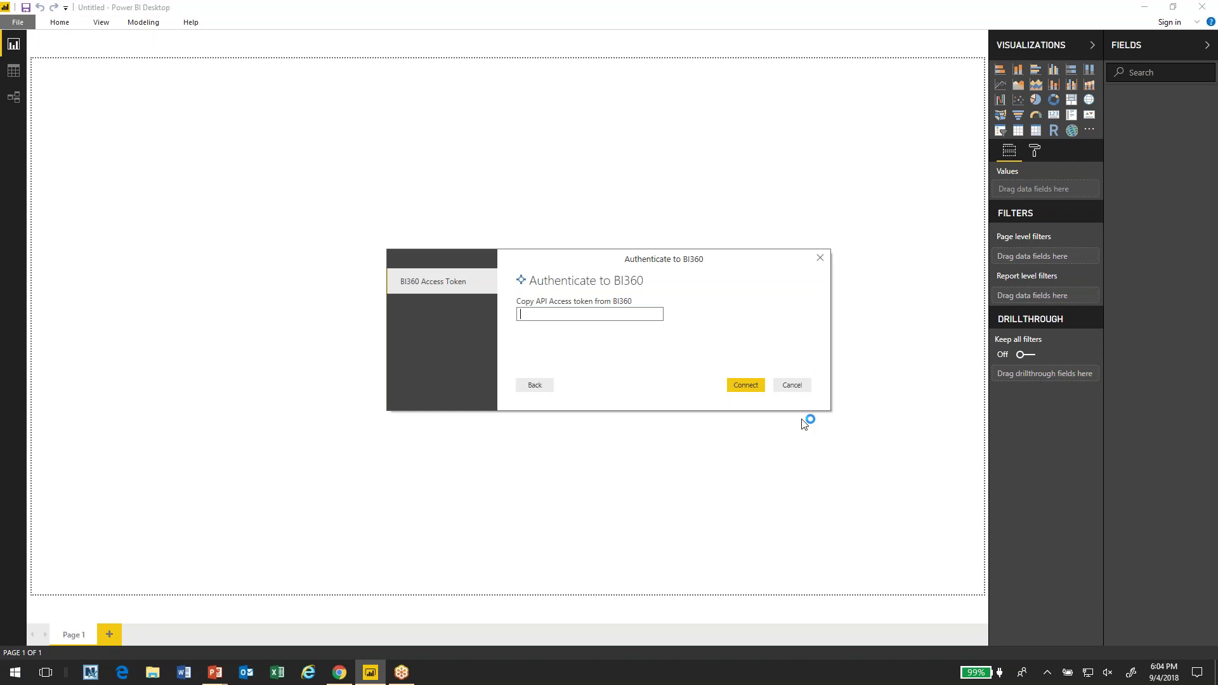
# - Copy the API access token from the BI360 portal and connect by pasting it into Power BI's BI360 access token field
pyautogui.hotkey('alt', 'Tab')
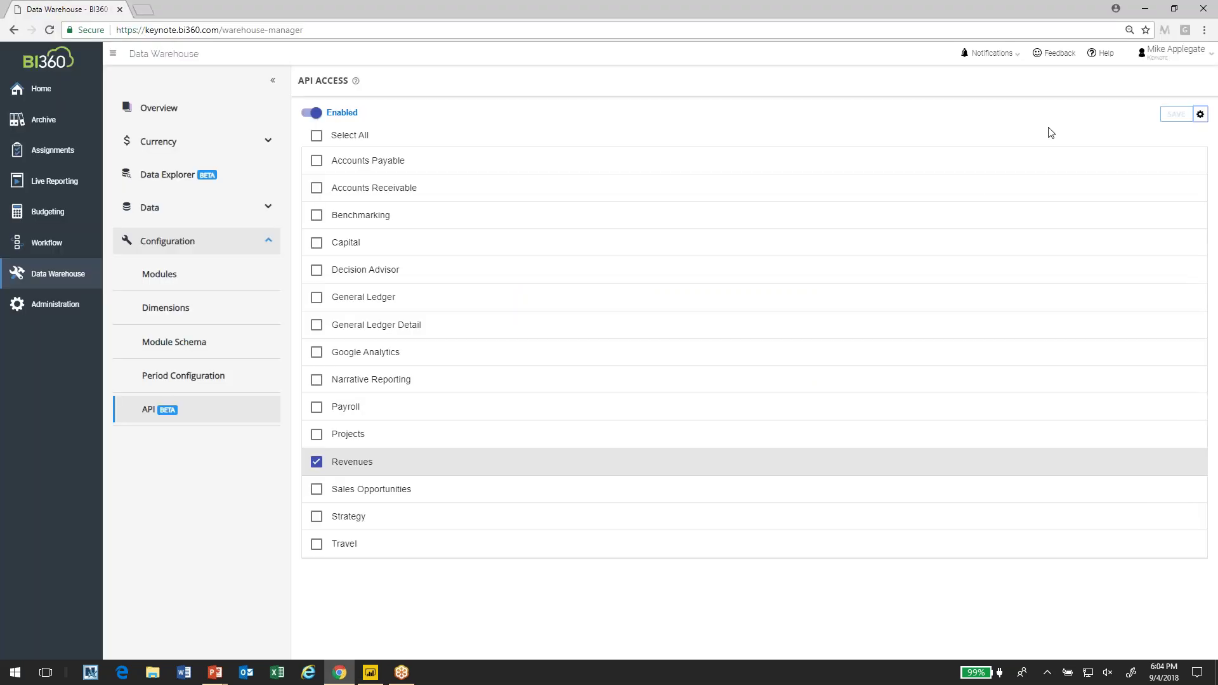
pyautogui.click(1202, 118)
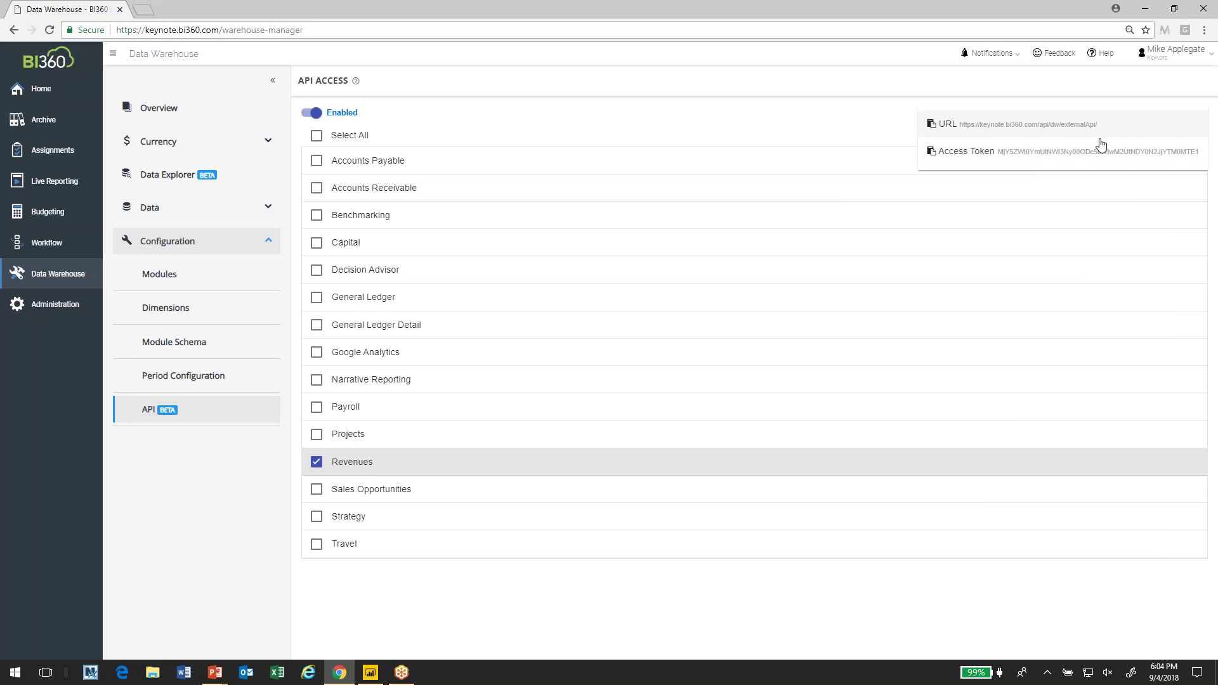
pyautogui.click(1080, 158)
pyautogui.hotkey('alt', 'Tab')
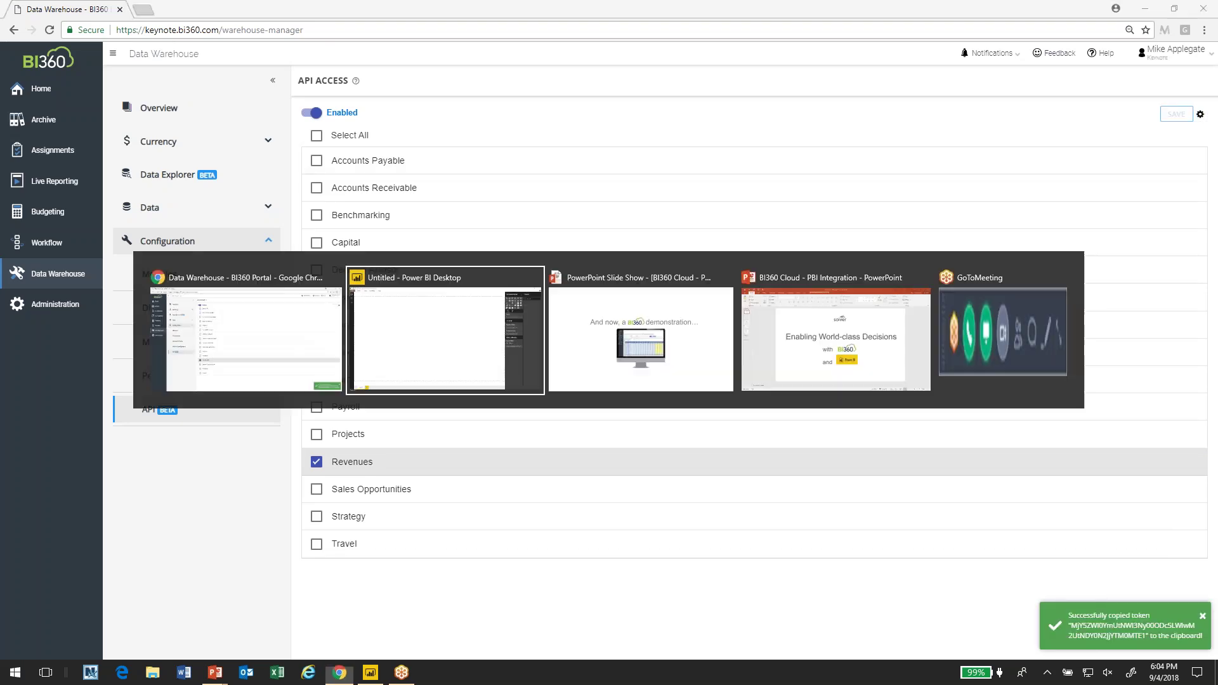
pyautogui.hotkey('ctrl', 'v')
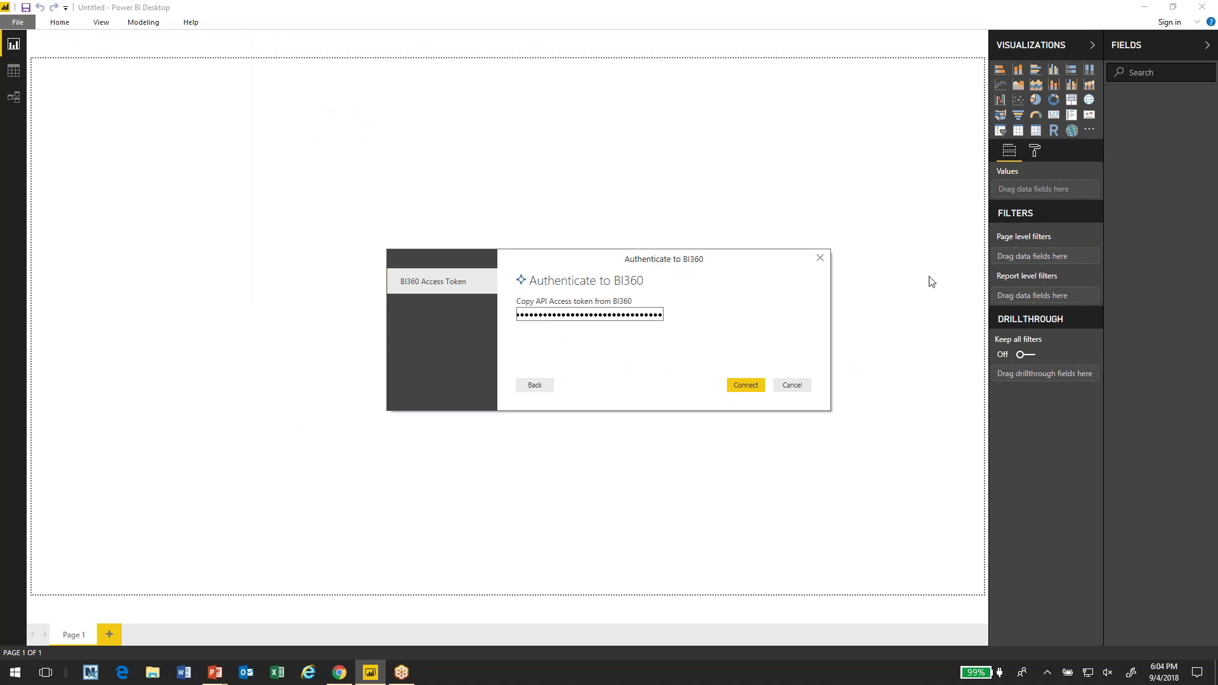
pyautogui.click(747, 385)
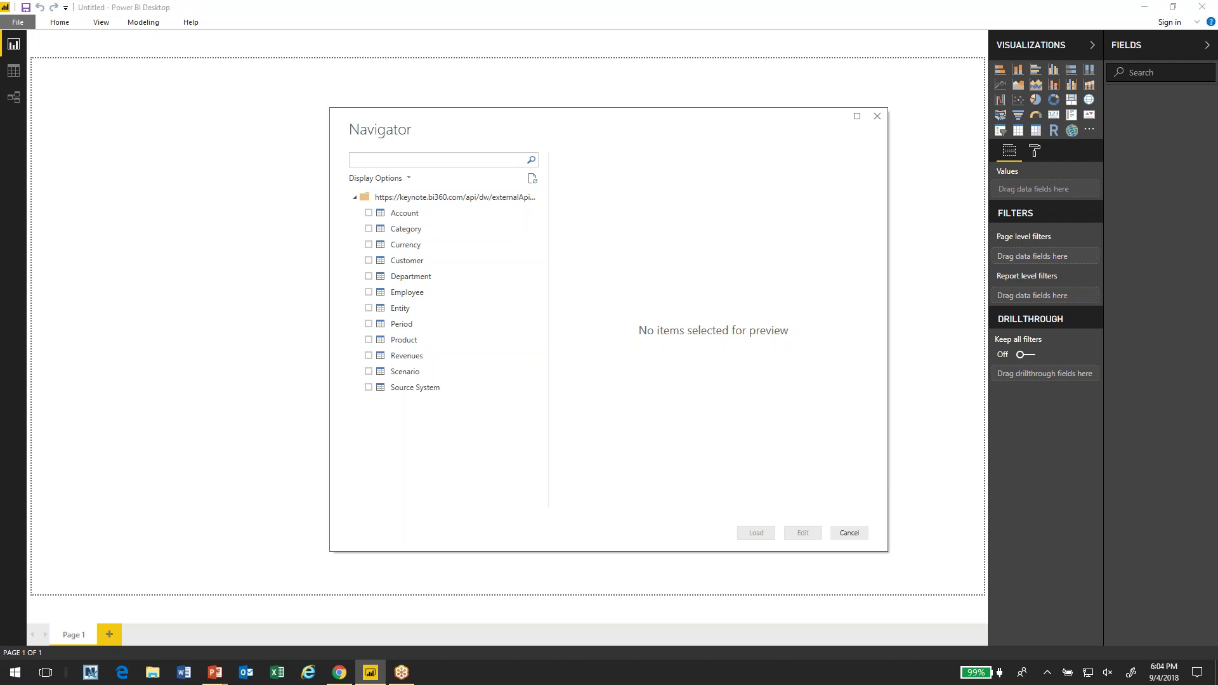
# - Select the Customer, Product and Revenues tables in the Navigator and load them into the report
pyautogui.click(368, 260)
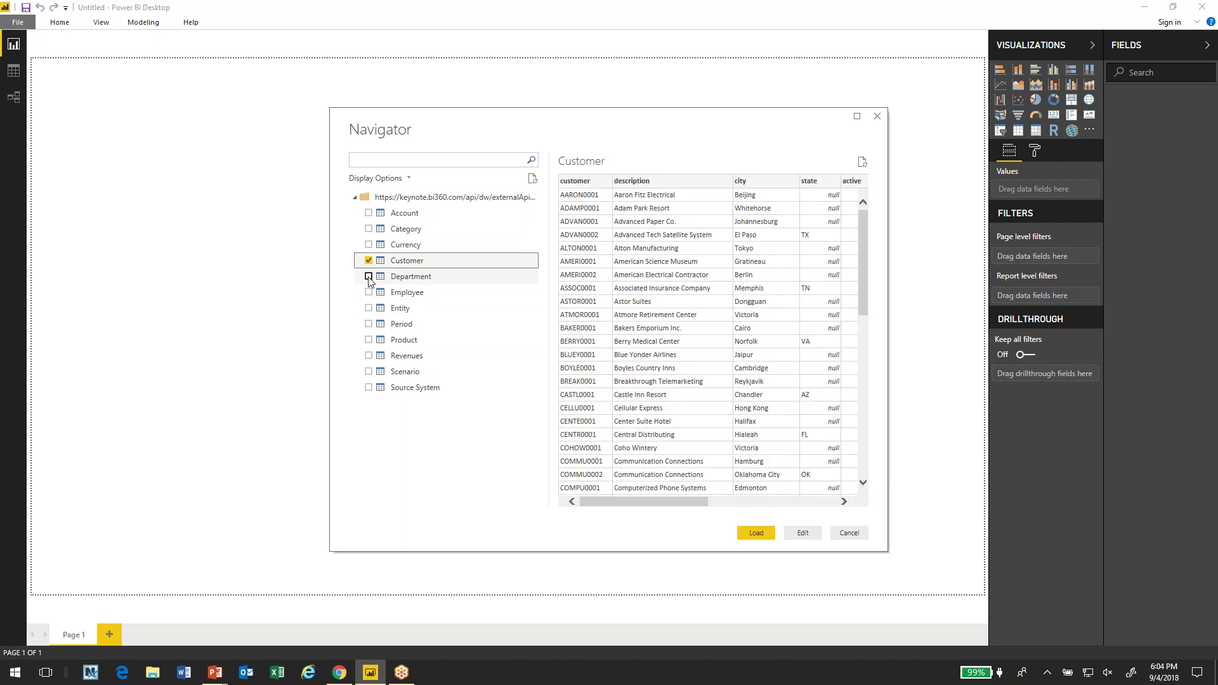
pyautogui.click(369, 340)
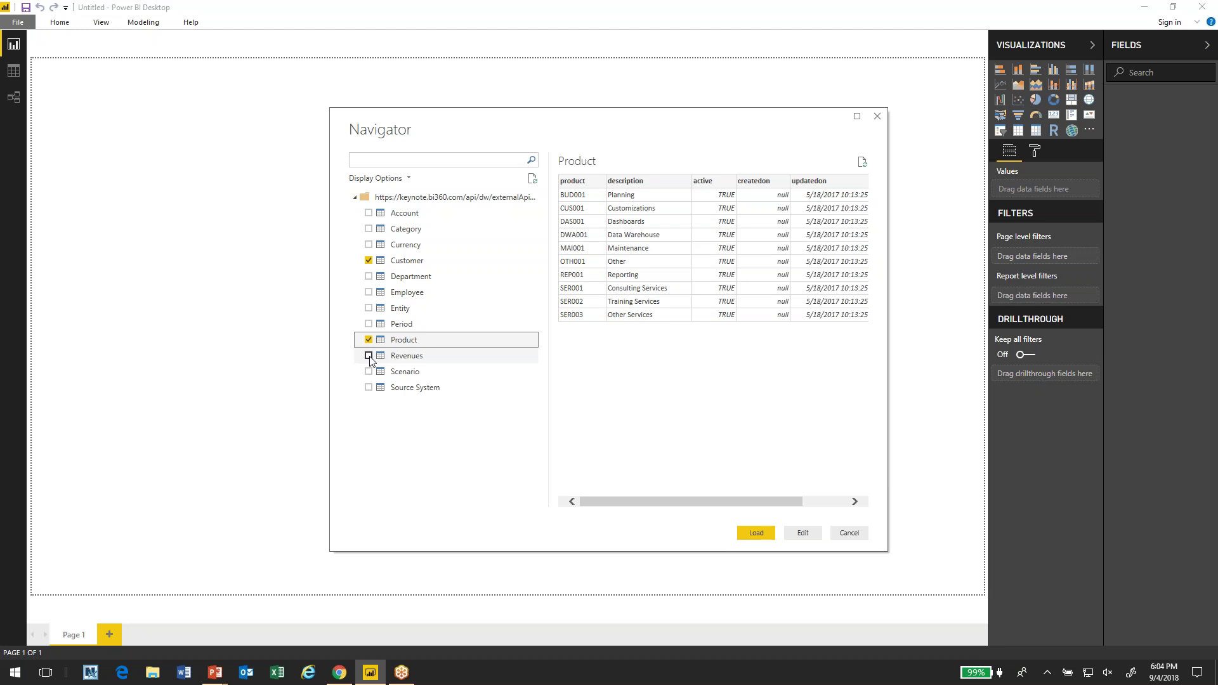
pyautogui.click(368, 355)
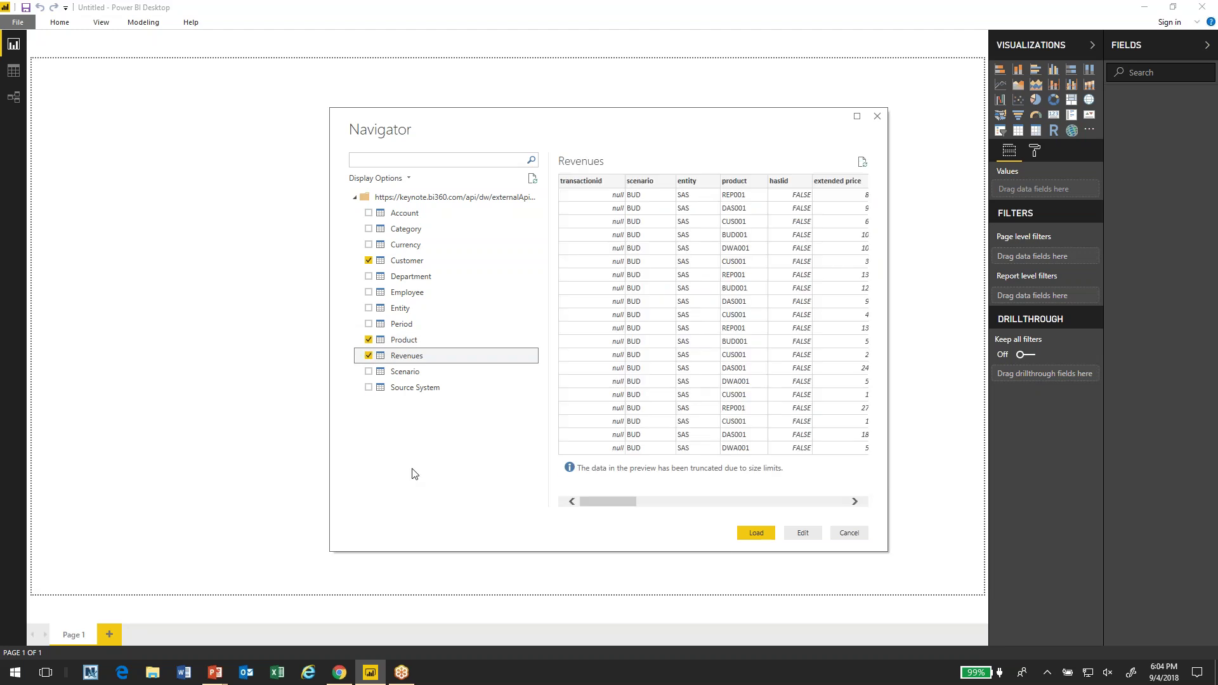
pyautogui.click(755, 532)
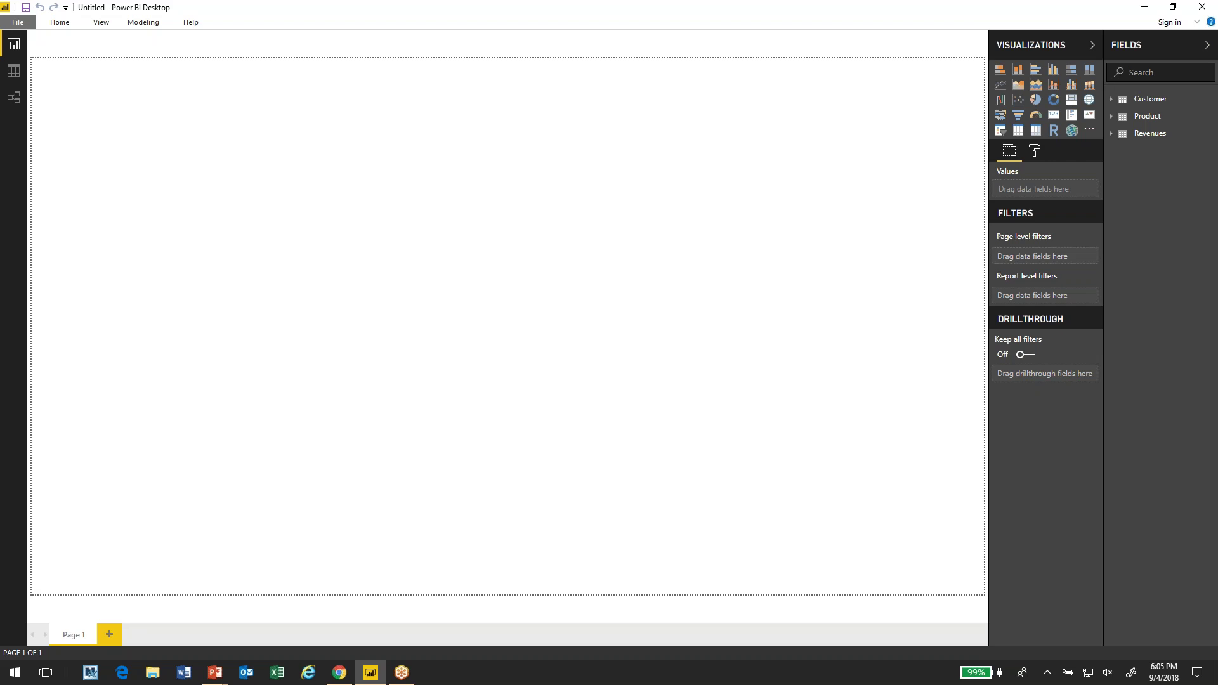
# - Add a map visual filling the left half of the page and size its bubbles by extended price from Revenues
pyautogui.click(1089, 101)
pyautogui.moveTo(247, 266); pyautogui.dragTo(495, 590)
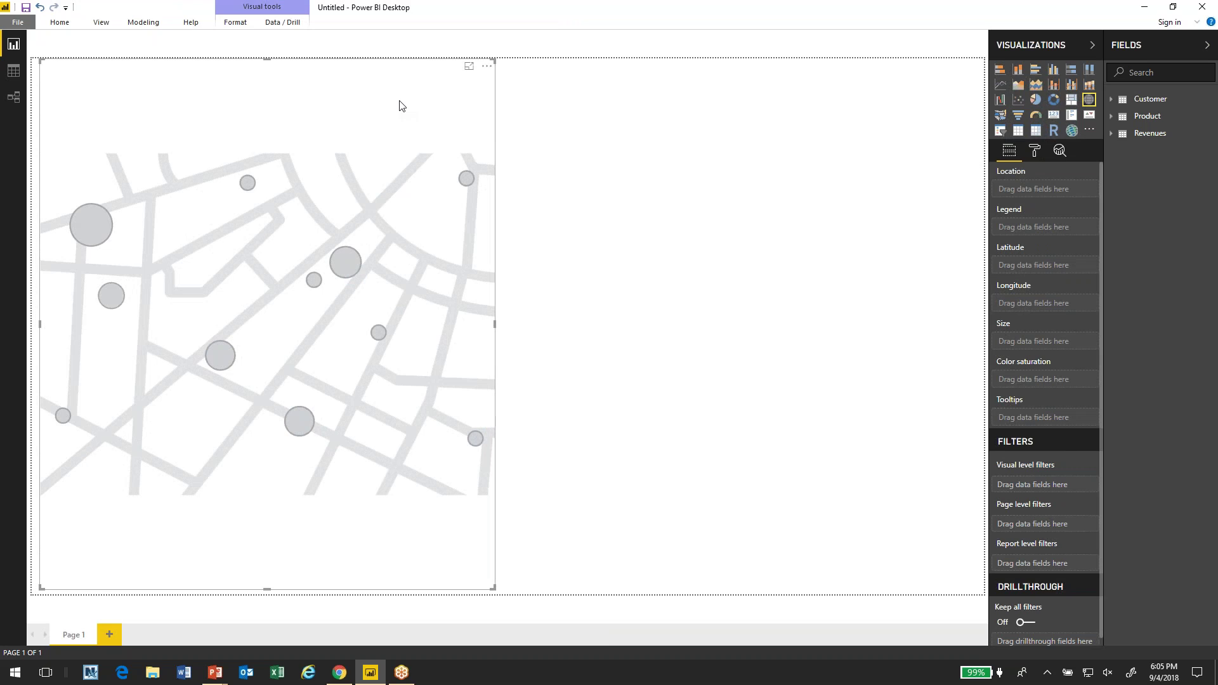
pyautogui.click(1111, 134)
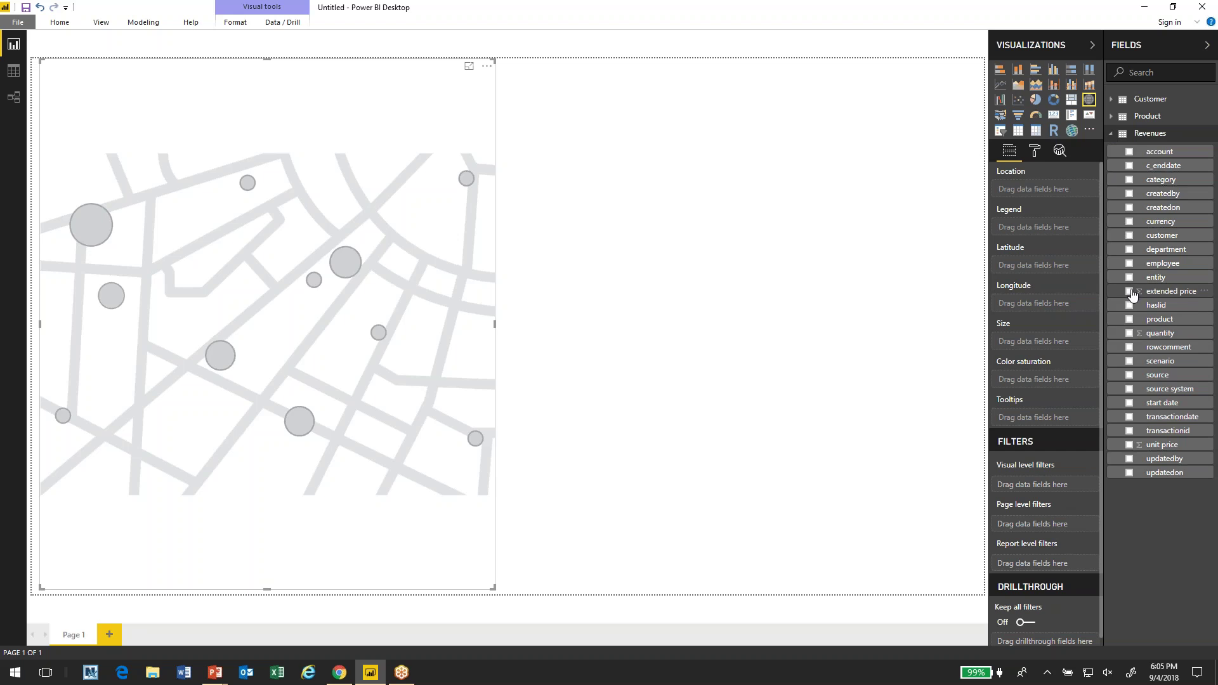
pyautogui.click(1131, 293)
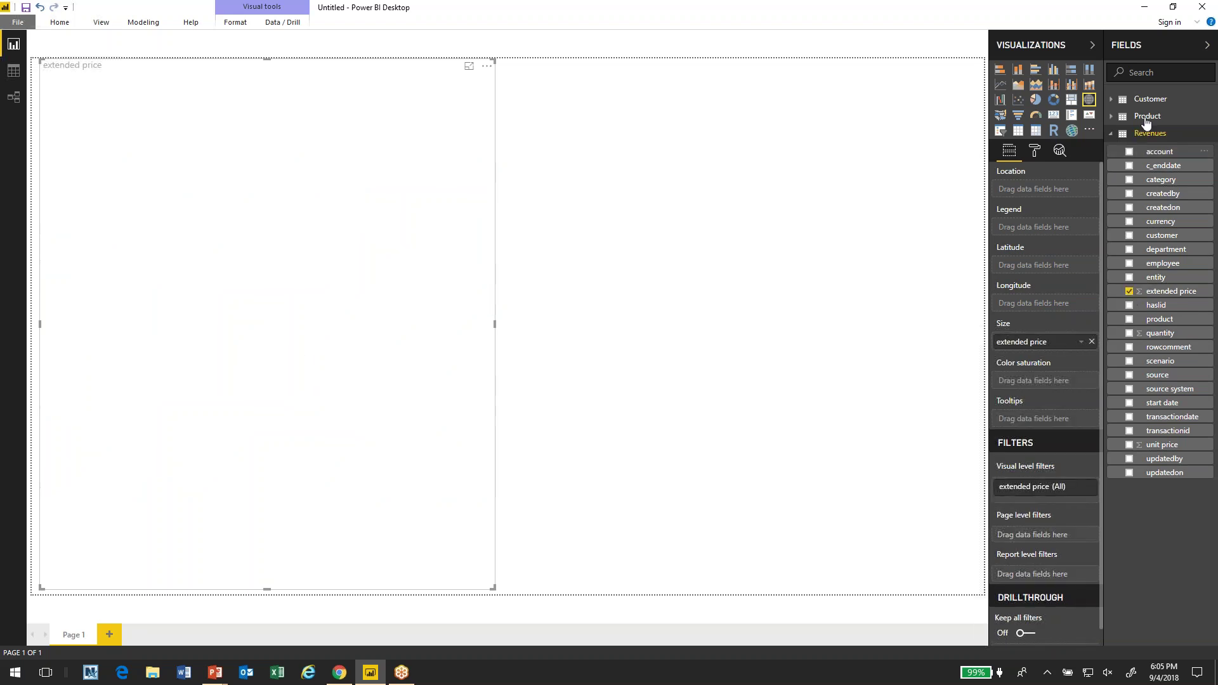
# - Add the Customer description as the map's legend and the Customer zip code as its location
pyautogui.click(1111, 100)
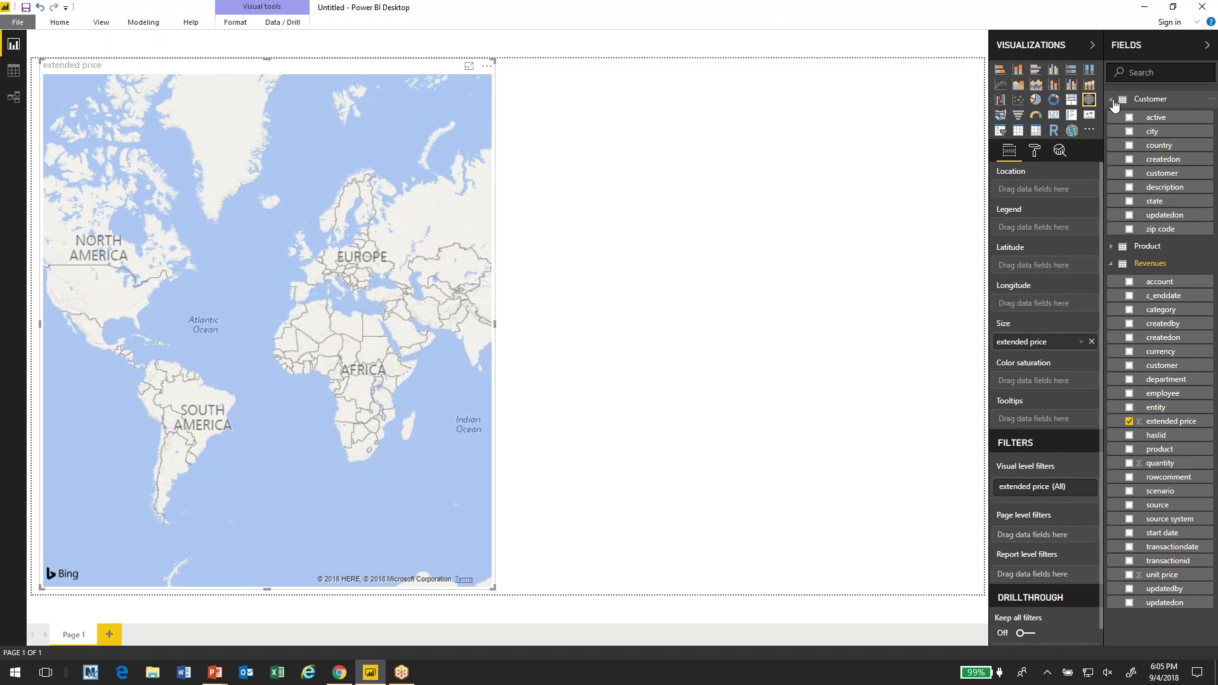
pyautogui.click(1129, 187)
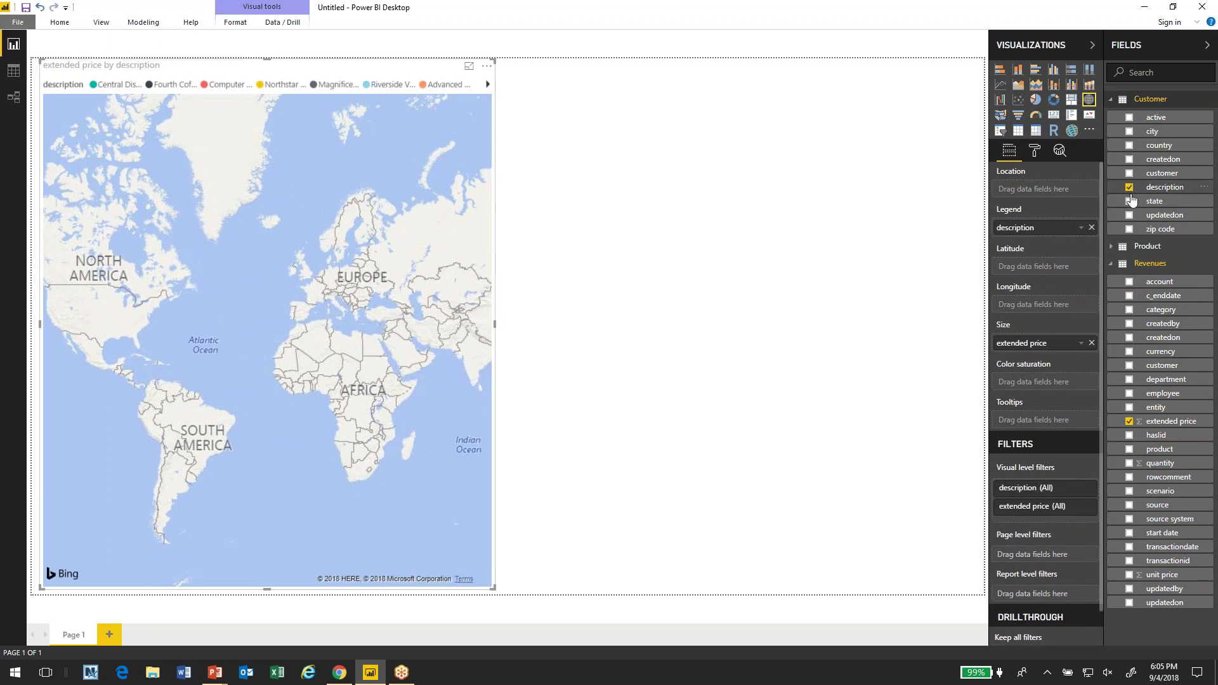
pyautogui.click(1129, 229)
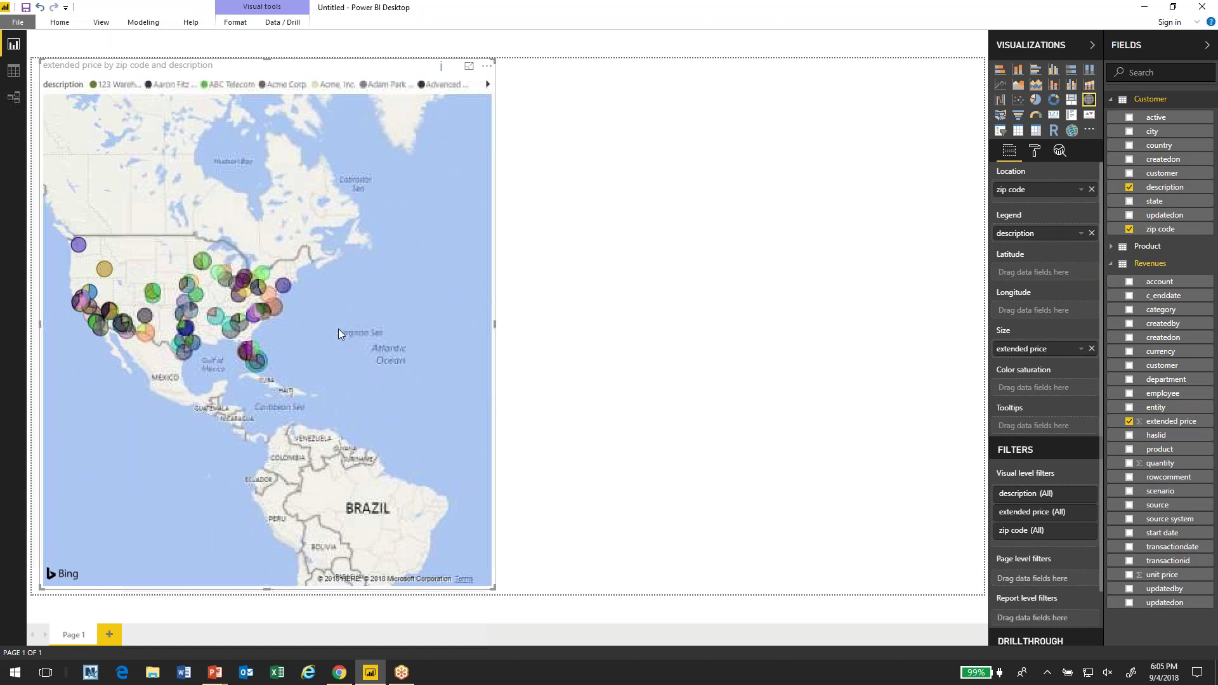
pyautogui.scroll(2, 372, 318)
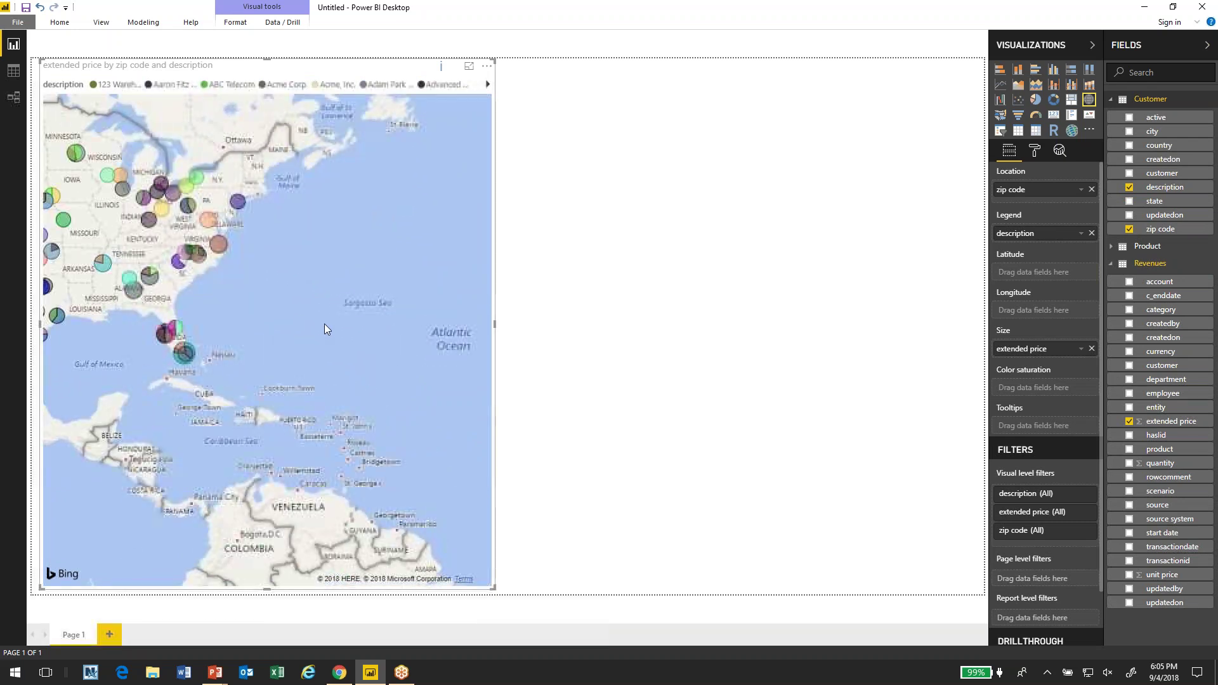
# - Centre the map on the United States and inspect the details of the customer bubbles in Idaho and Washington
pyautogui.moveTo(255, 311); pyautogui.dragTo(437, 354)
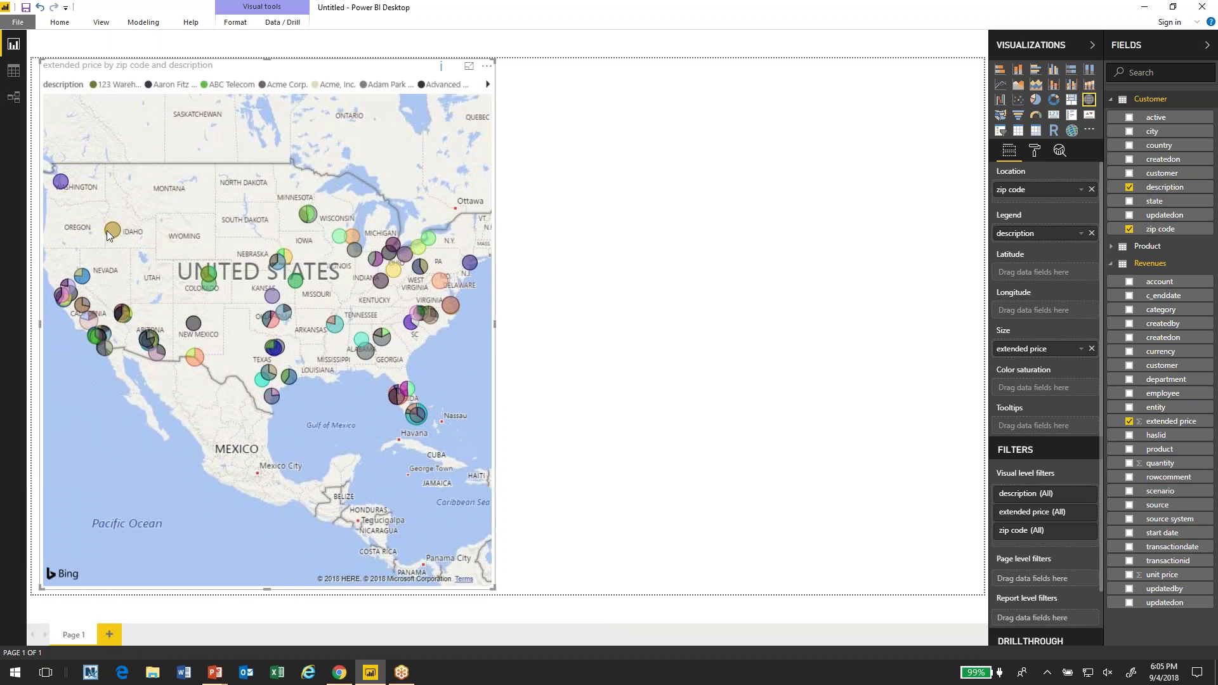
pyautogui.moveTo(108, 236)
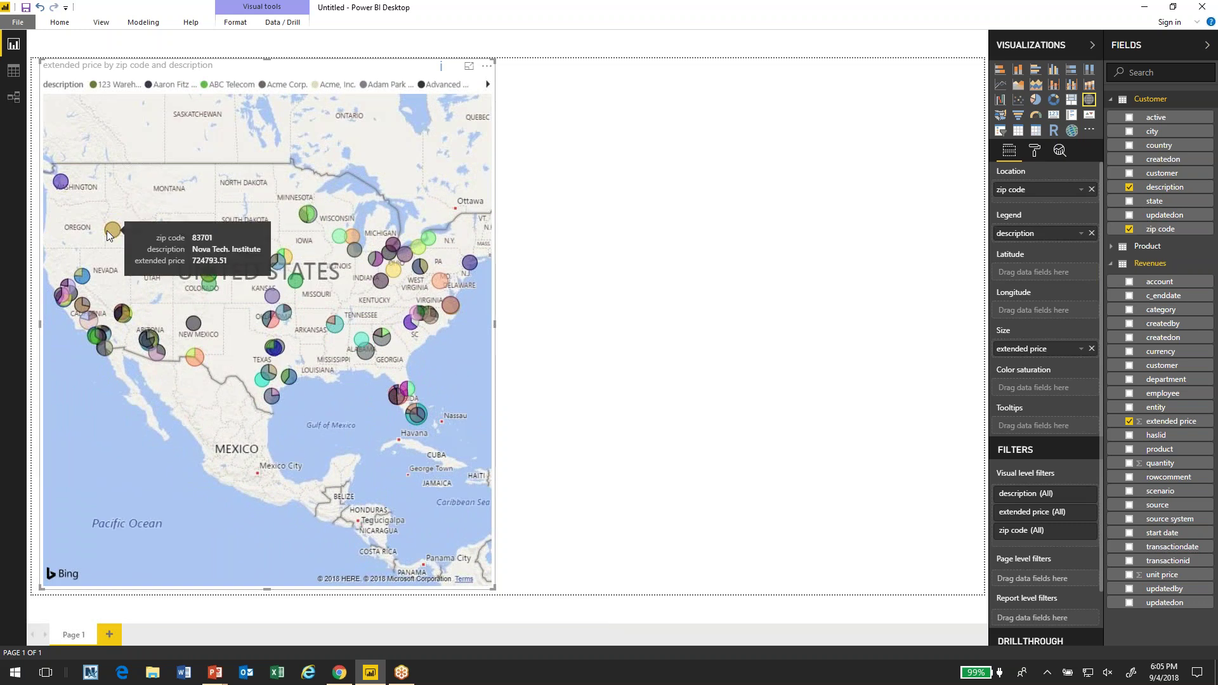
pyautogui.moveTo(60, 188)
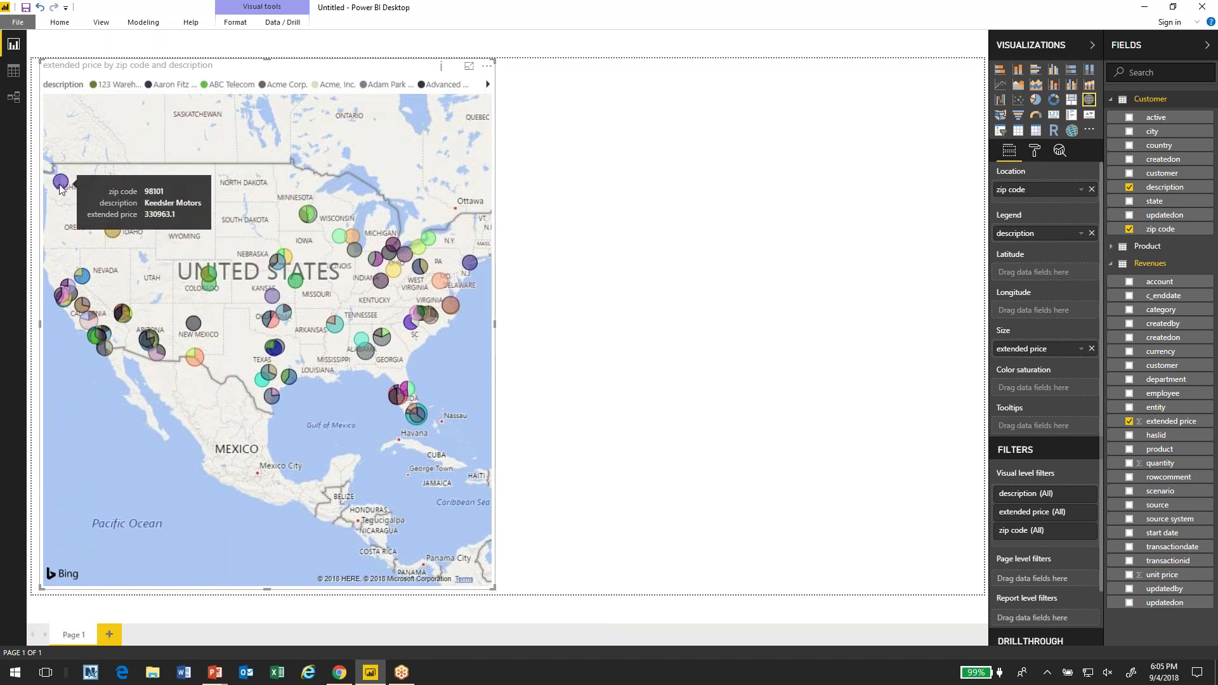
# - Add a Q&A visual asking for "top 5 customer" and shrink the resulting chart to the lower half of the page beside the map
pyautogui.click(632, 158)
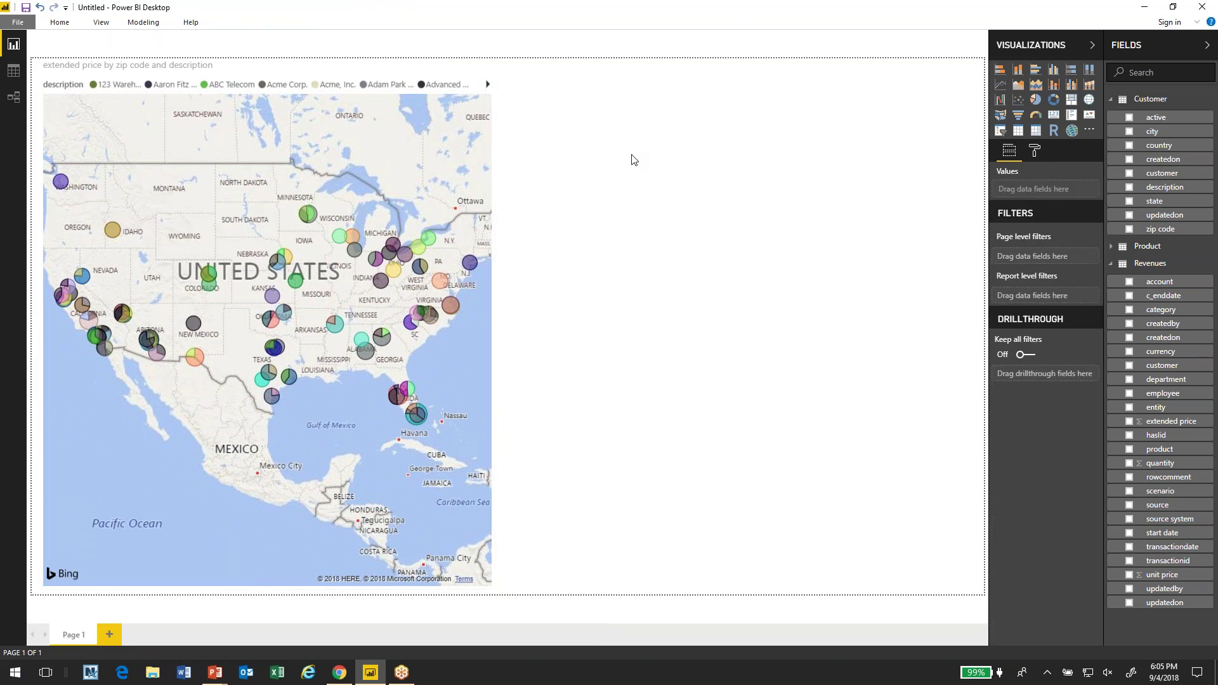
pyautogui.click(65, 28)
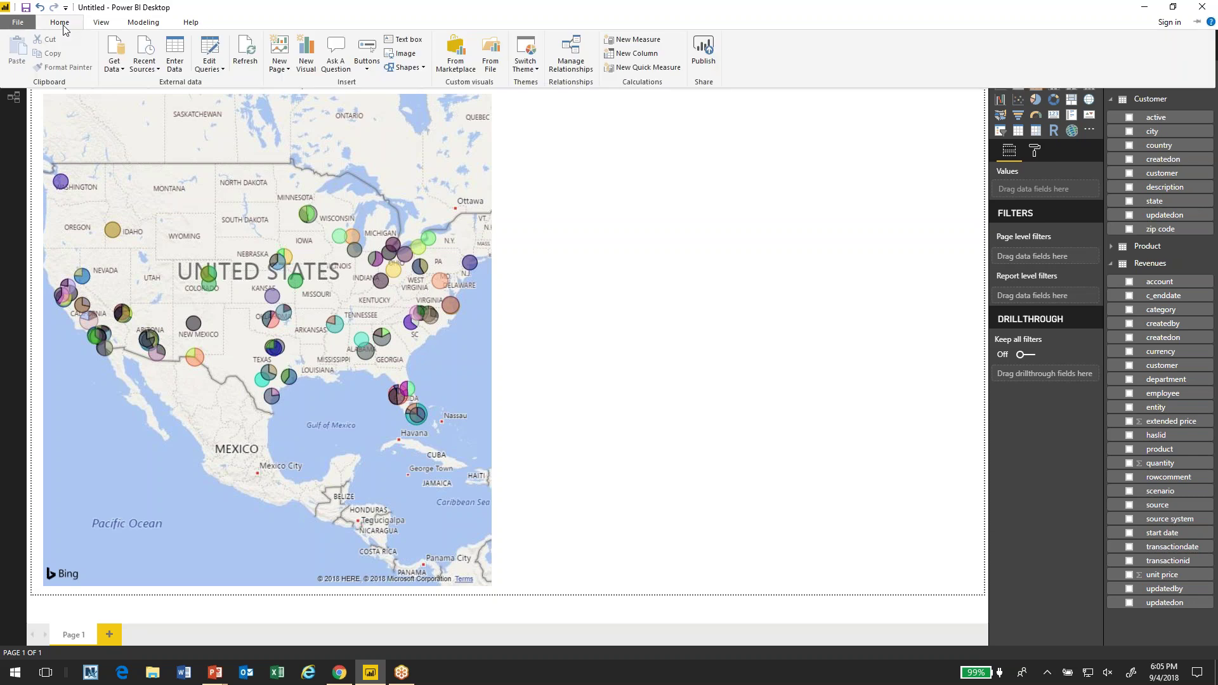
pyautogui.click(344, 51)
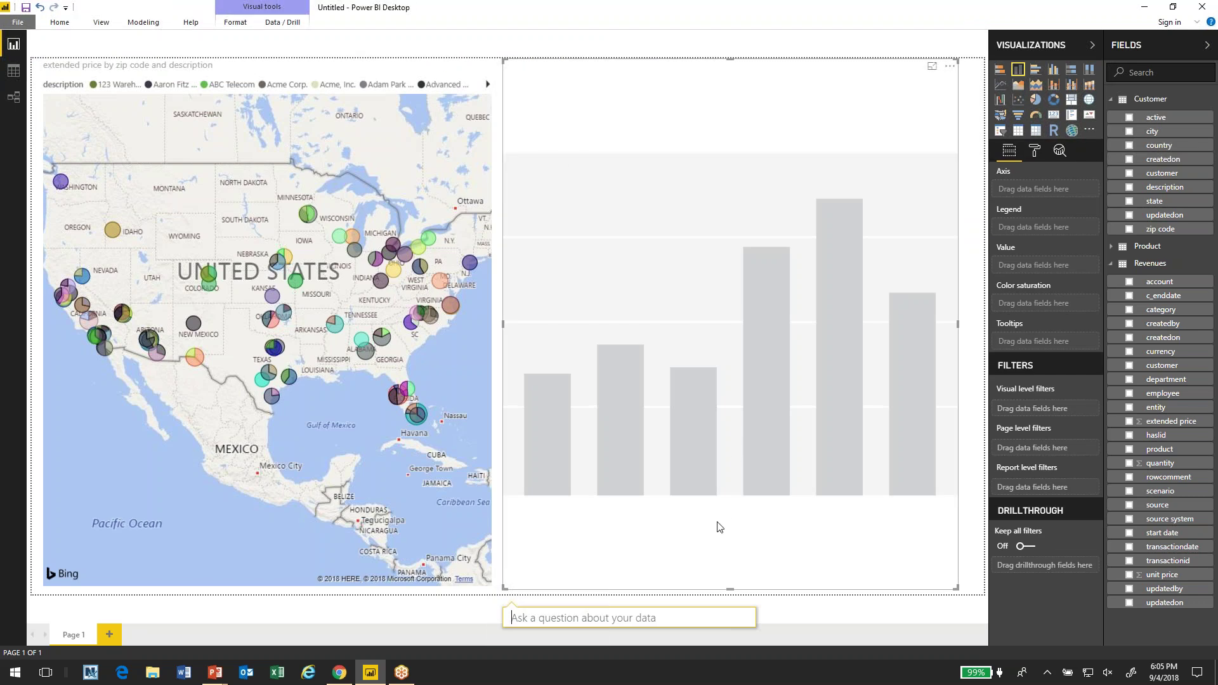
pyautogui.write('top 5')
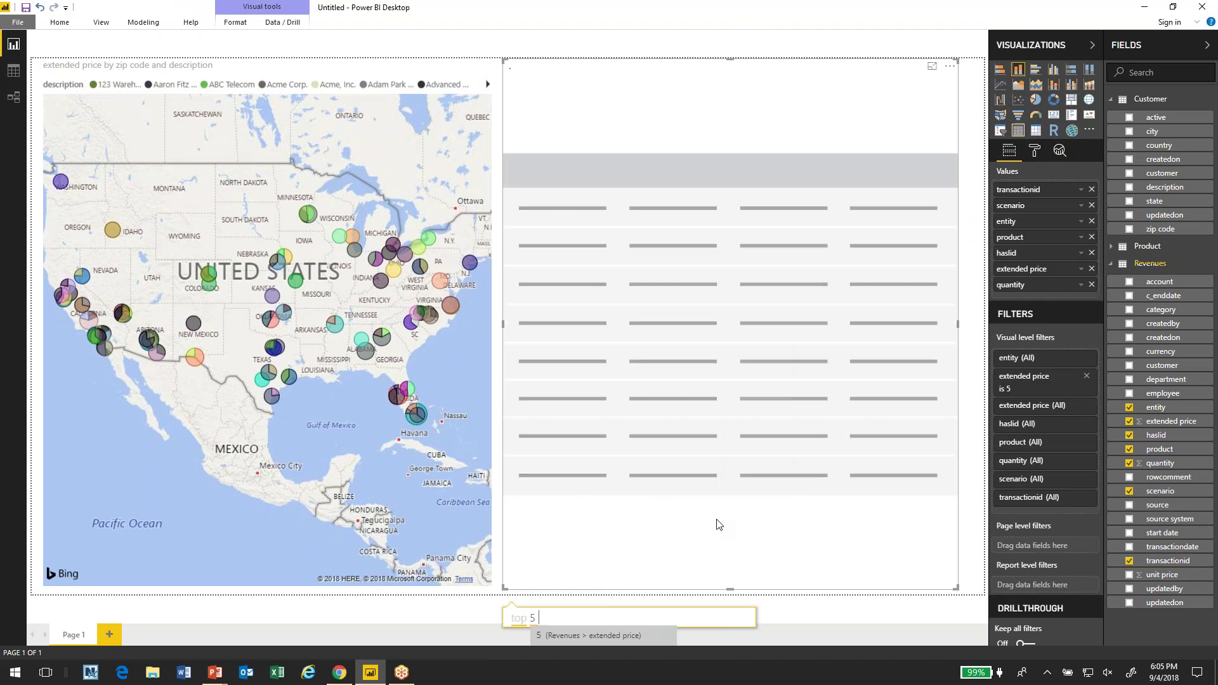
pyautogui.write(' cust')
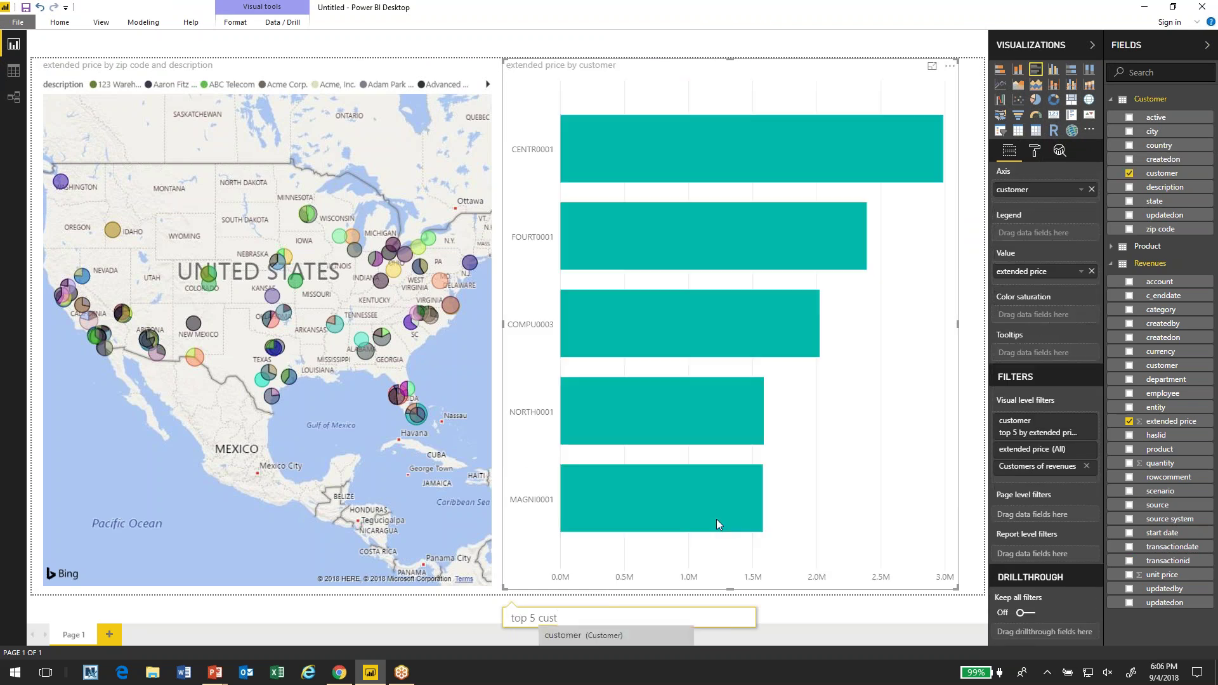
pyautogui.write('omer')
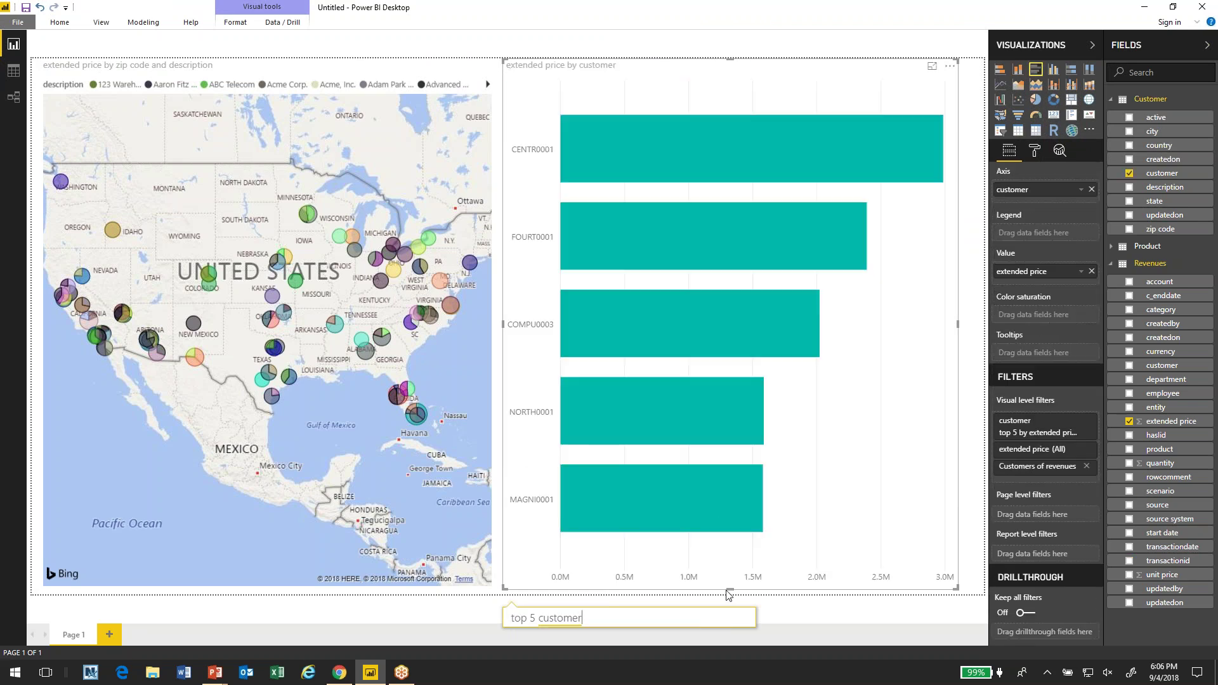
pyautogui.moveTo(729, 58); pyautogui.dragTo(736, 360)
pyautogui.click(698, 168)
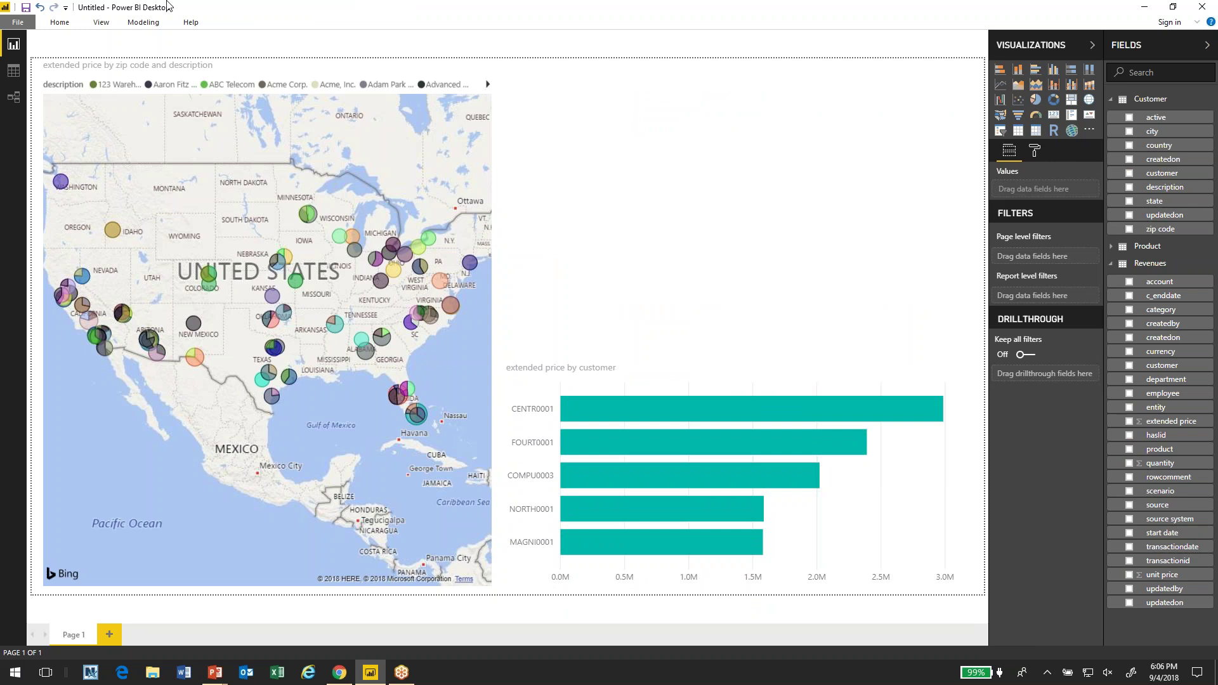
# - Add a second Q&A visual for the top 10 products above the customer chart and shorten it slightly to leave a gap between them
pyautogui.click(60, 24)
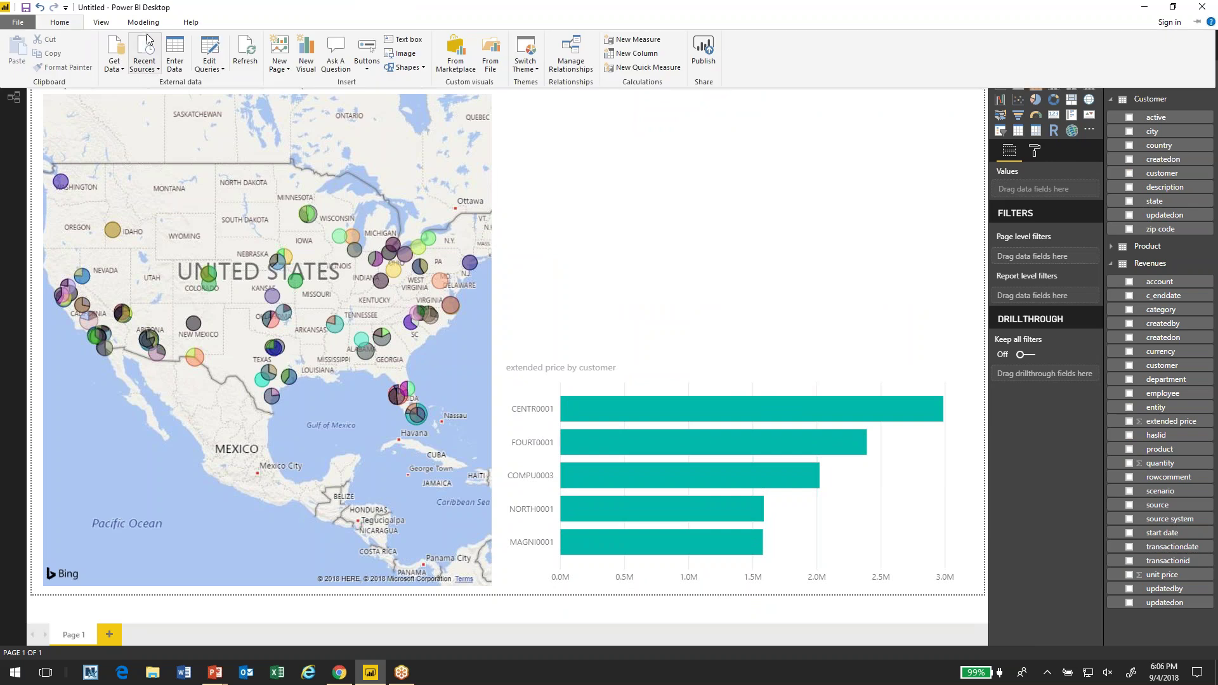
pyautogui.click(333, 49)
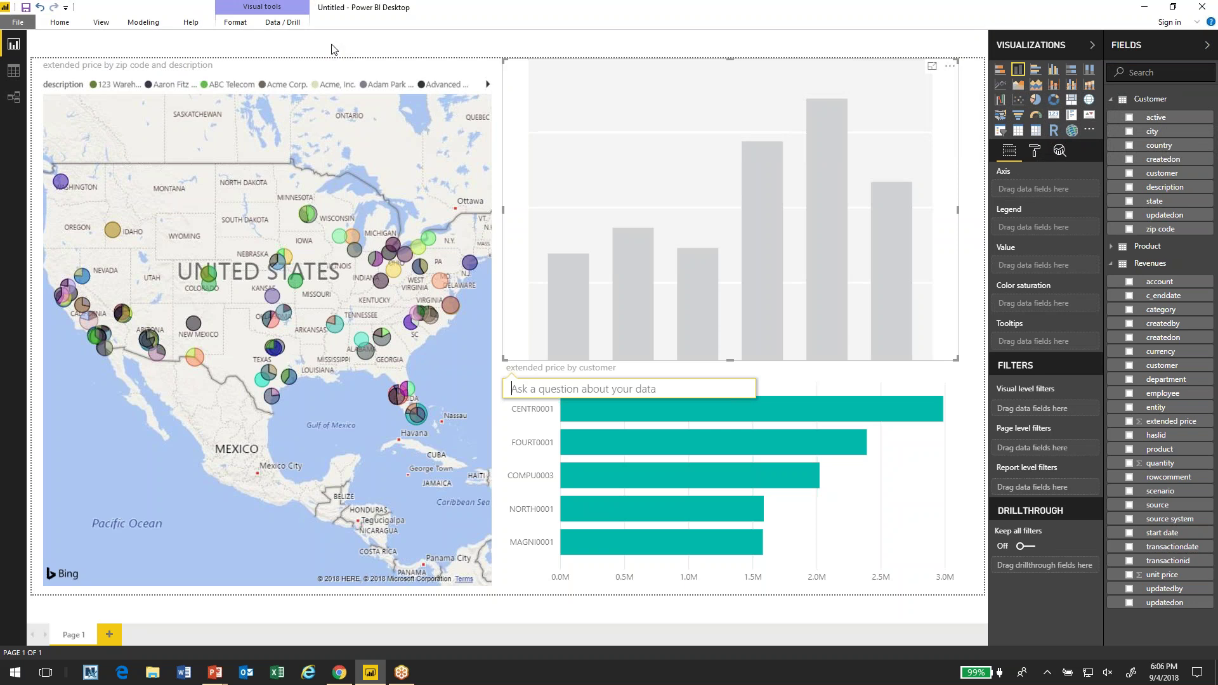
pyautogui.write('Top 10')
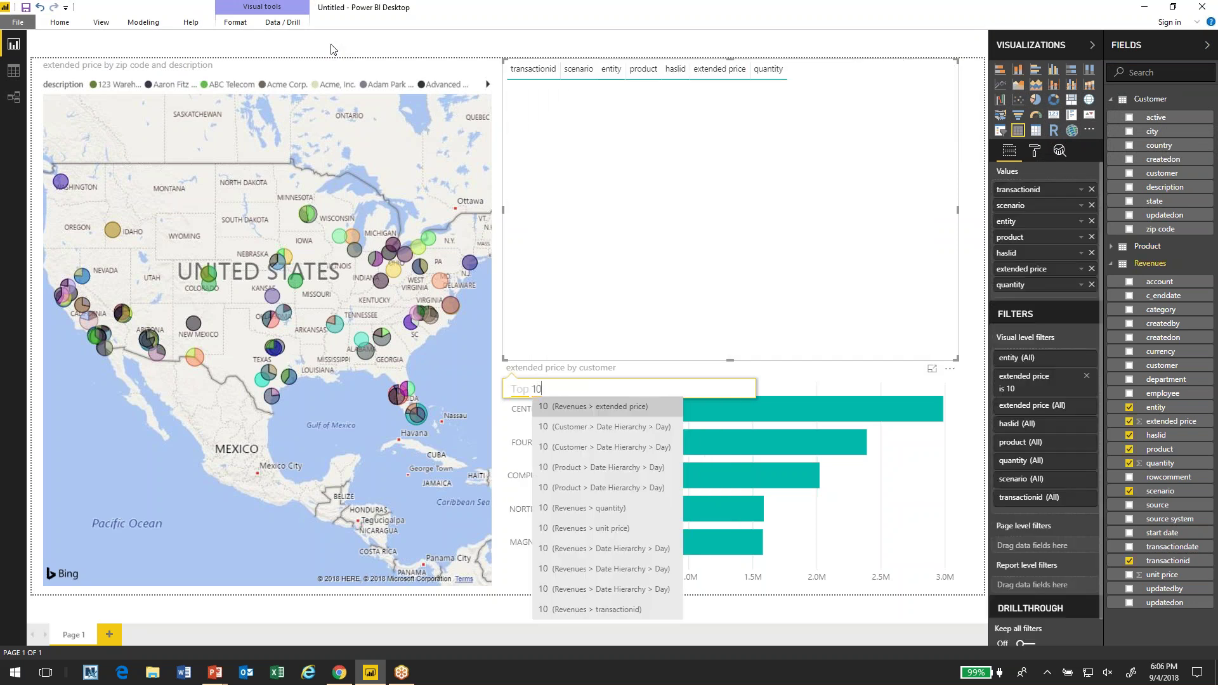
pyautogui.write('p')
pyautogui.press('BackSpace')
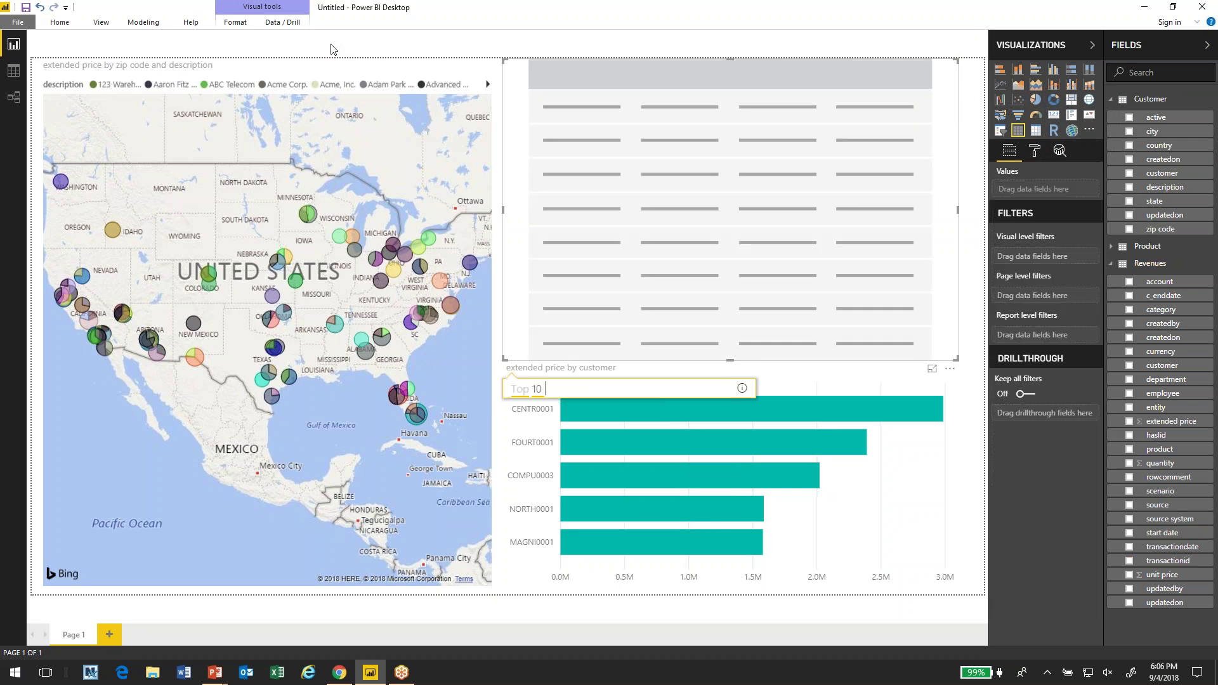
pyautogui.write('pro')
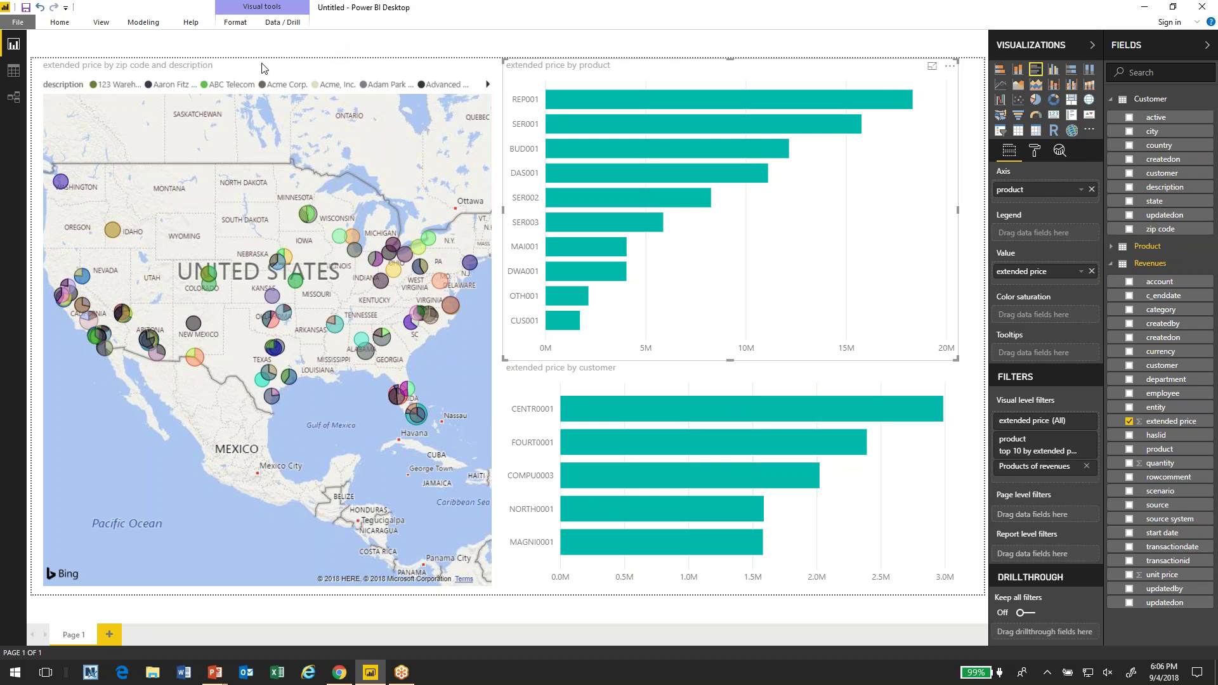
pyautogui.moveTo(733, 359); pyautogui.dragTo(730, 339)
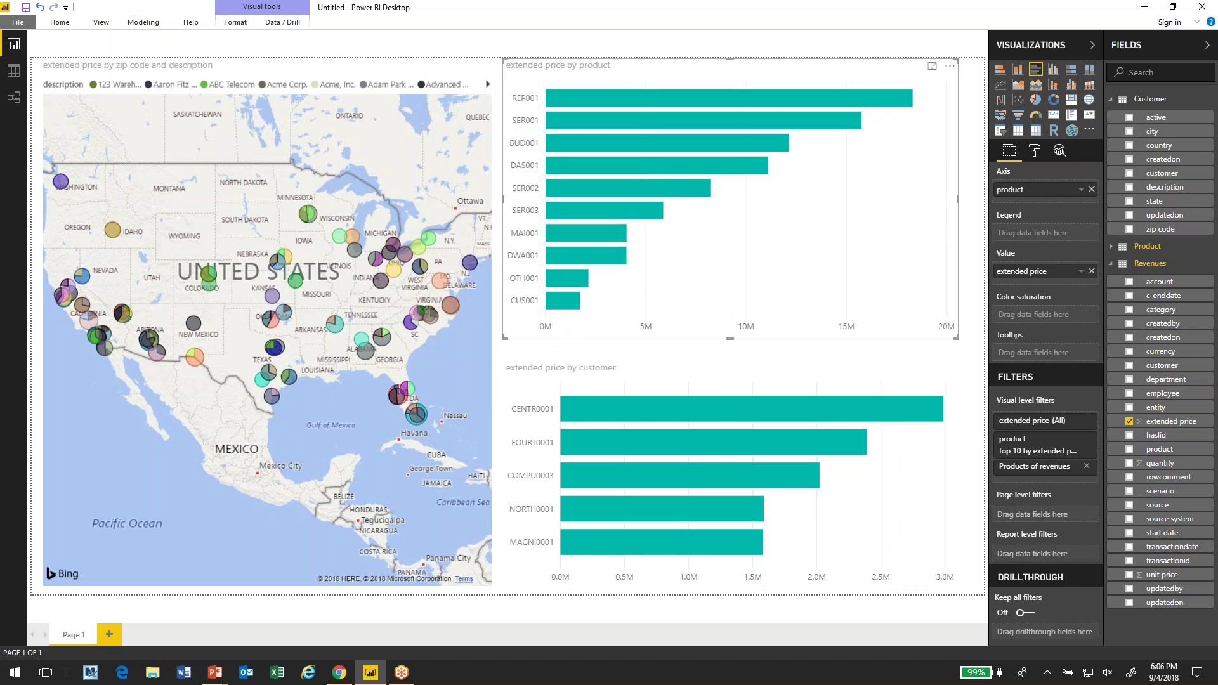
# - Cross-filter the report by products REP001, BUD001, DAS001 and REP001 again, and by the two customers with the highest extended price
pyautogui.click(615, 97)
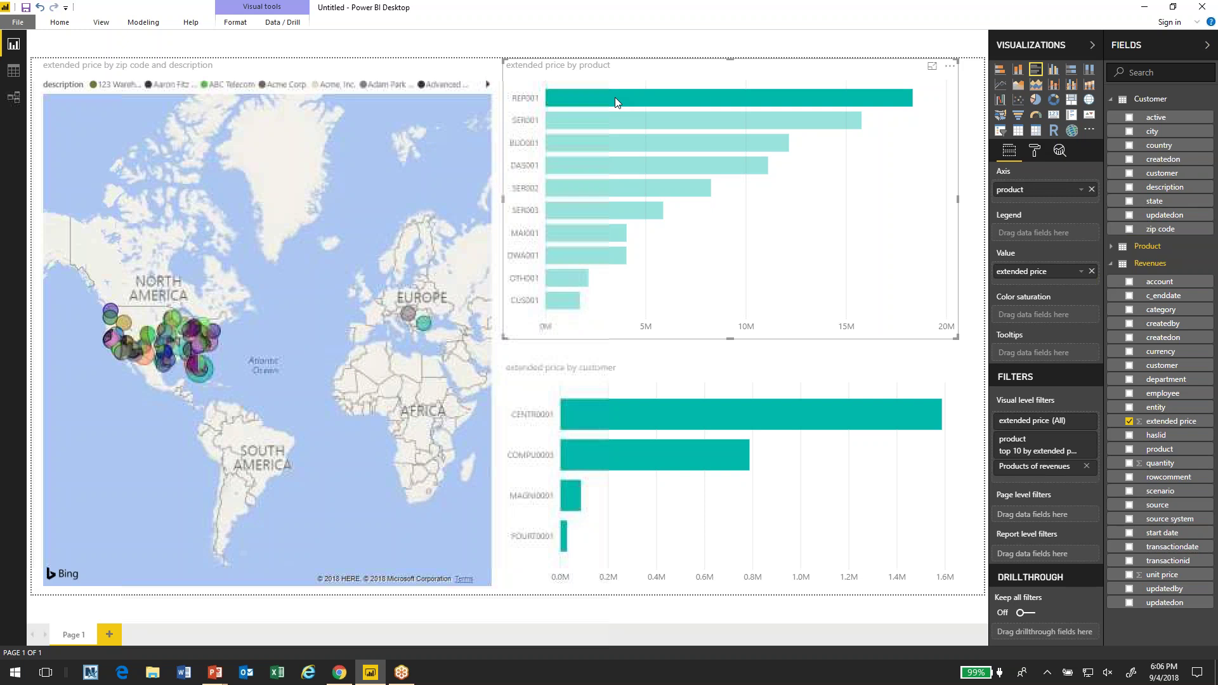
pyautogui.click(591, 143)
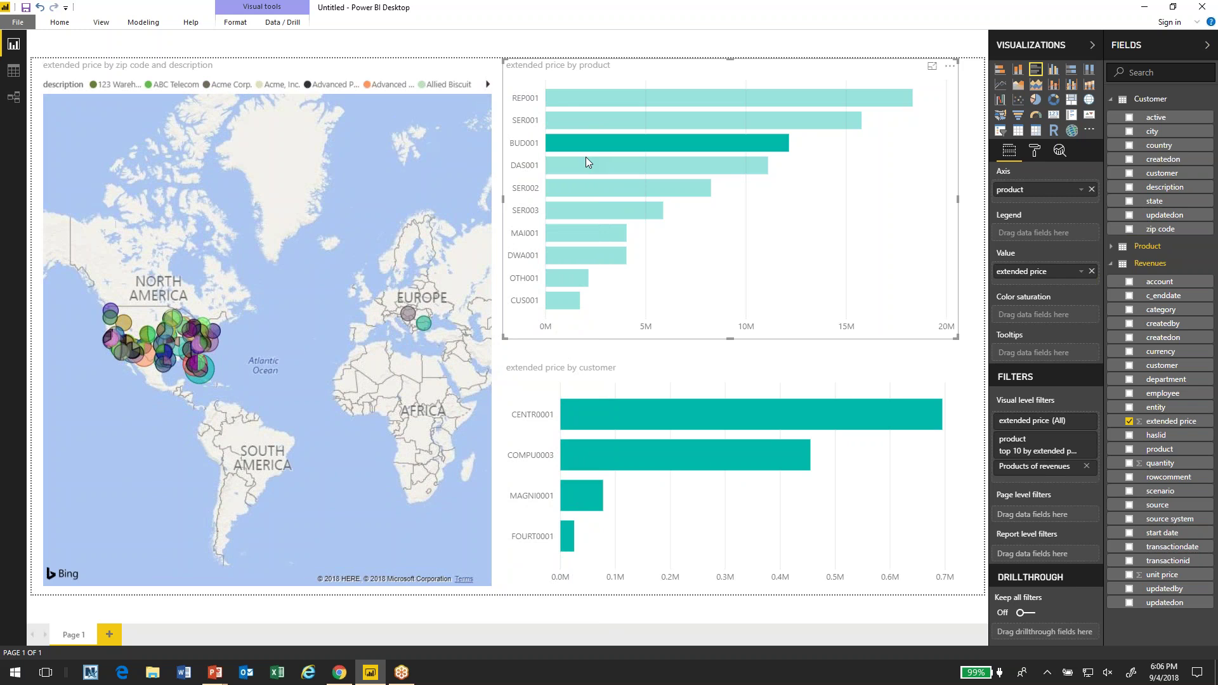
pyautogui.click(581, 166)
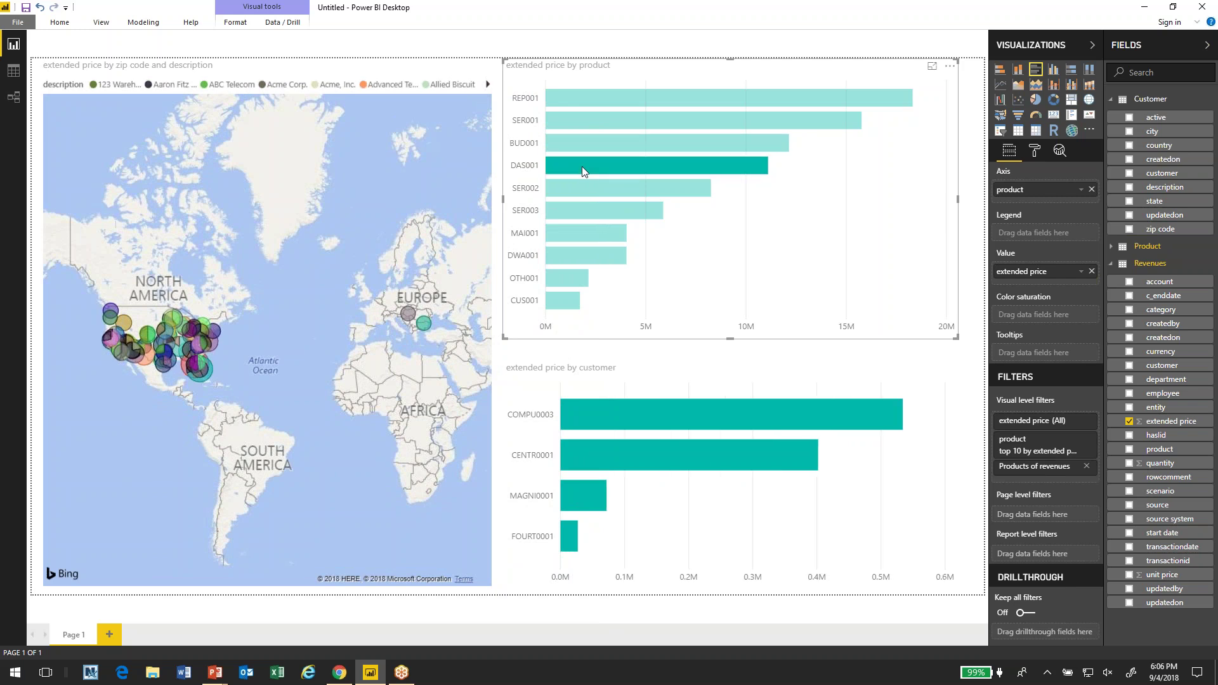
pyautogui.click(747, 91)
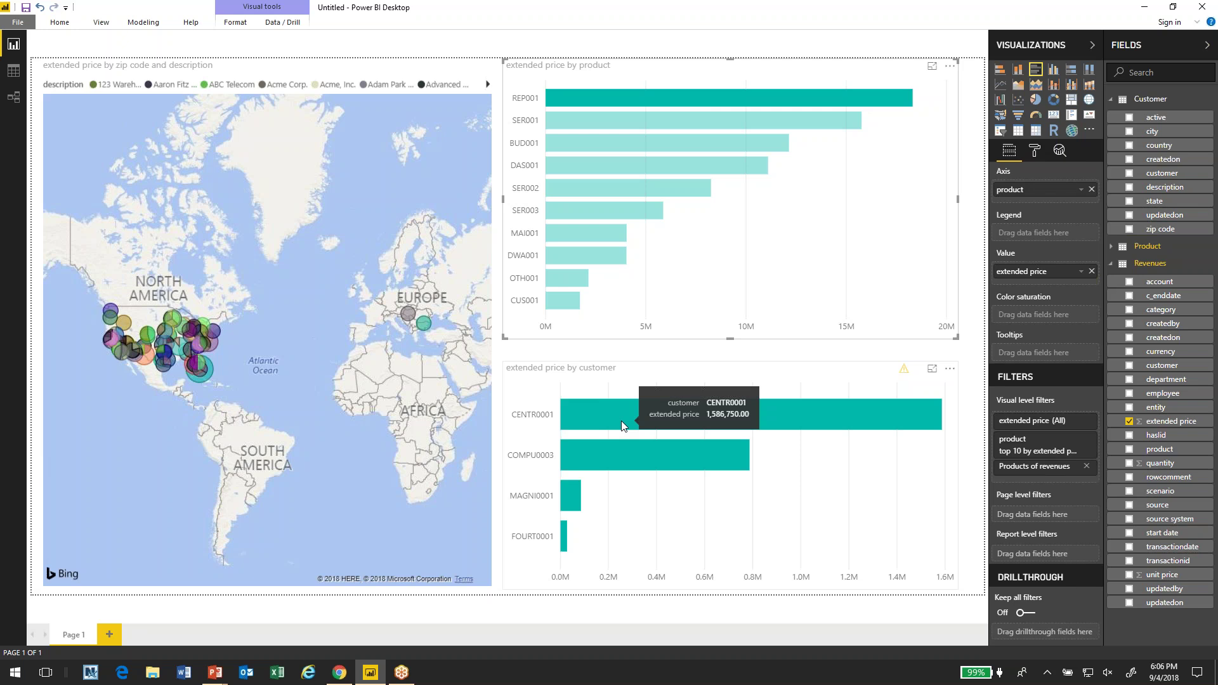
pyautogui.click(621, 420)
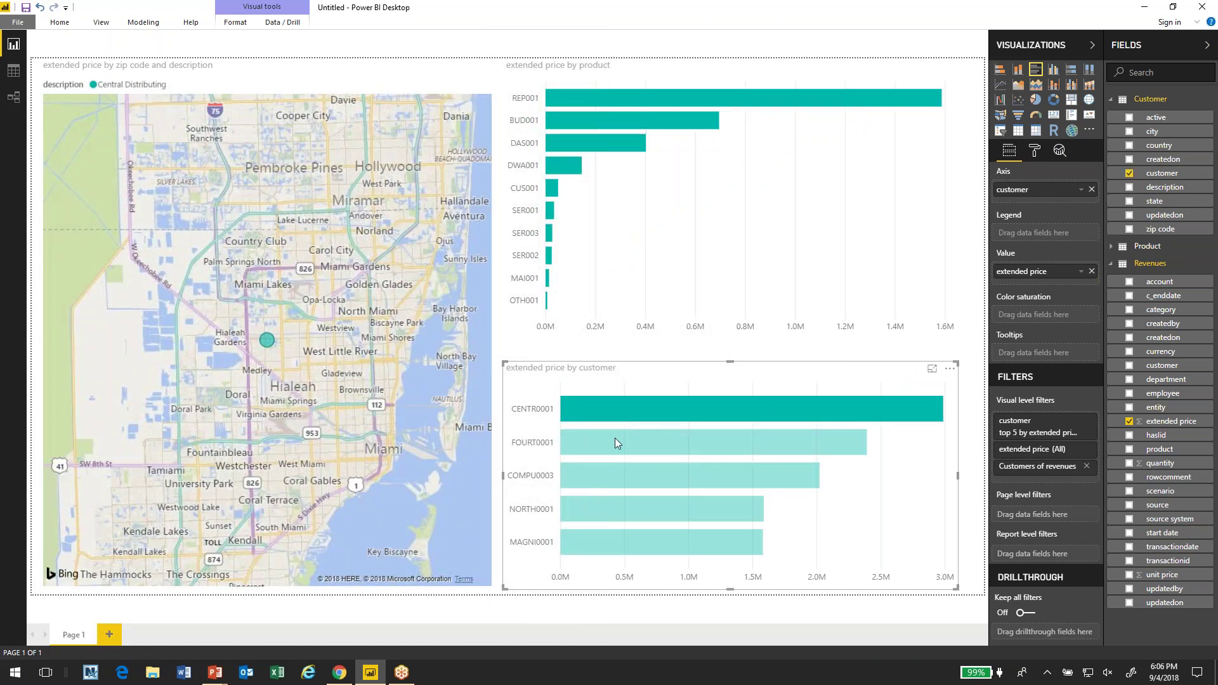
pyautogui.click(615, 439)
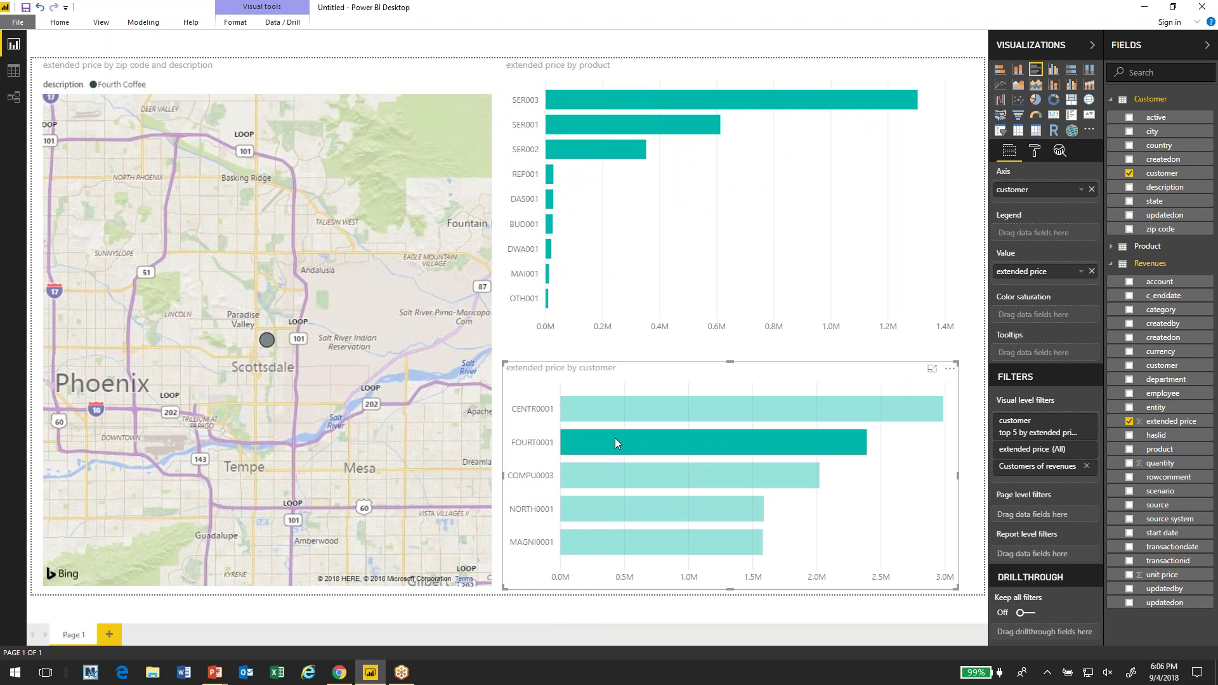